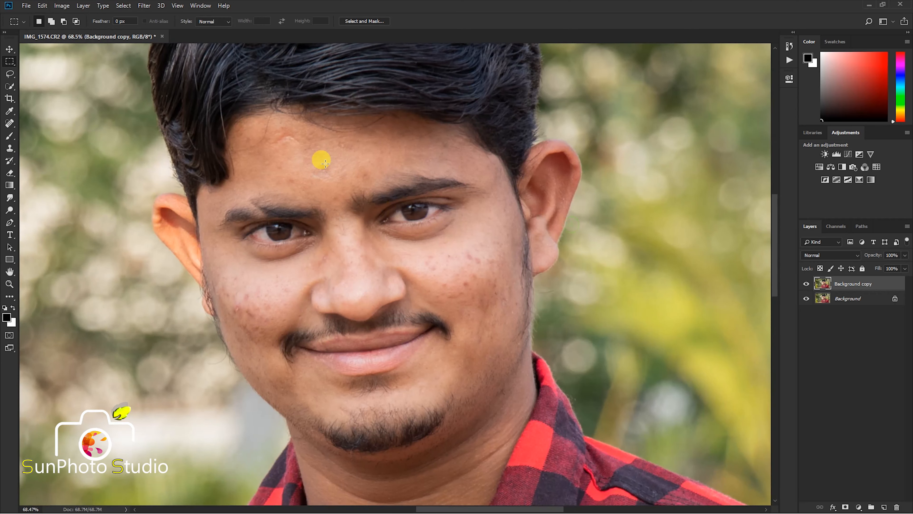
- Remove the scar and marks on the forehead near the hairline, on the image's left side, with the Spot Healing Brush
scroll(321, 160, "up", 4)
left_click_drag(299, 164, 284, 205)
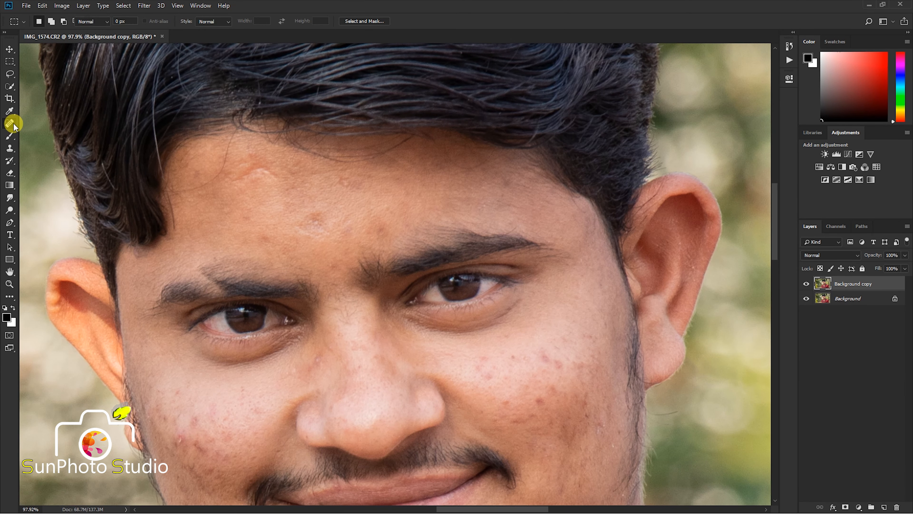
left_click_drag(14, 127, 36, 128)
left_click(47, 124)
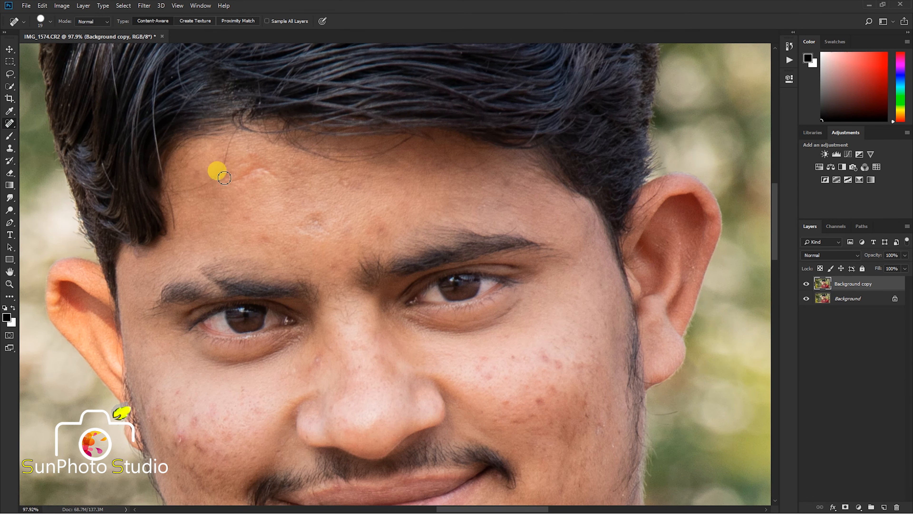
scroll(218, 169, "up", 1)
mouse_move(166, 195)
left_mouse_down()
mouse_move(207, 187)
mouse_move(239, 127)
mouse_move(216, 190)
mouse_move(217, 153)
mouse_move(245, 181)
mouse_move(264, 174)
mouse_move(259, 151)
mouse_move(284, 170)
mouse_move(246, 164)
mouse_move(291, 180)
left_mouse_up()
scroll(265, 222, "up", 1)
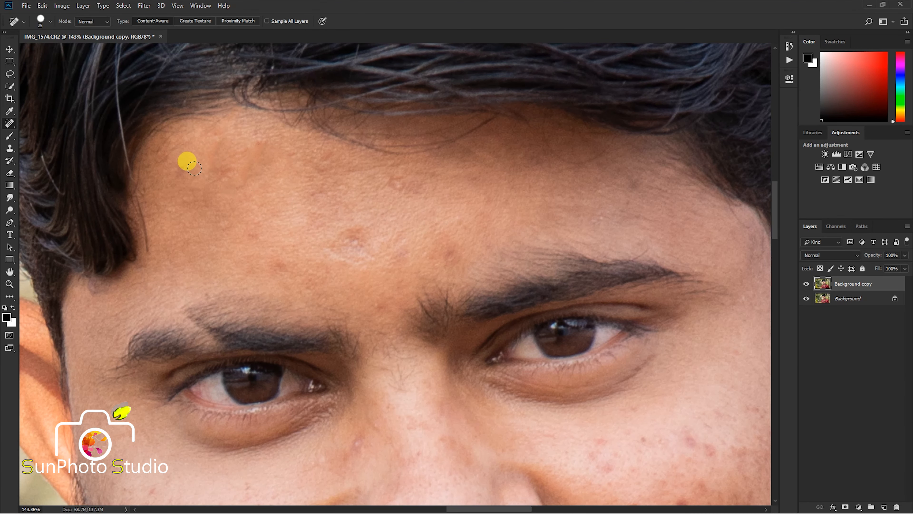
left_click_drag(165, 171, 186, 177)
left_click_drag(218, 182, 249, 158)
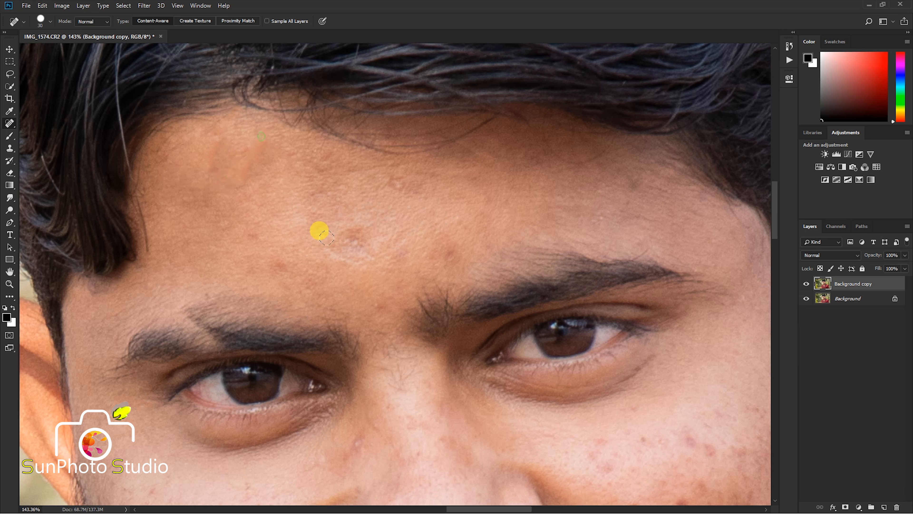
- Heal the blemishes at the centre of the forehead and just above and between the eyebrows
mouse_move(318, 230)
left_mouse_down()
mouse_move(364, 242)
mouse_move(328, 229)
left_mouse_up()
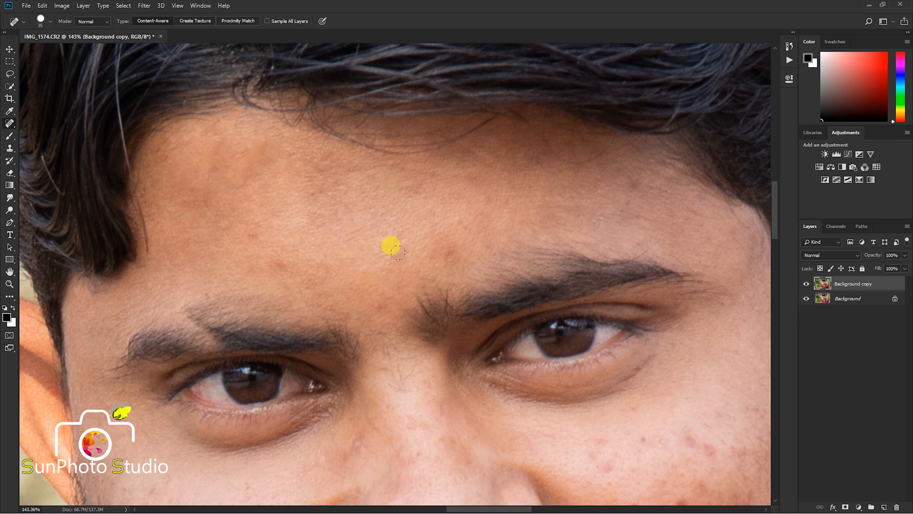
left_click(445, 253)
left_click(286, 262)
left_click_drag(351, 303, 373, 301)
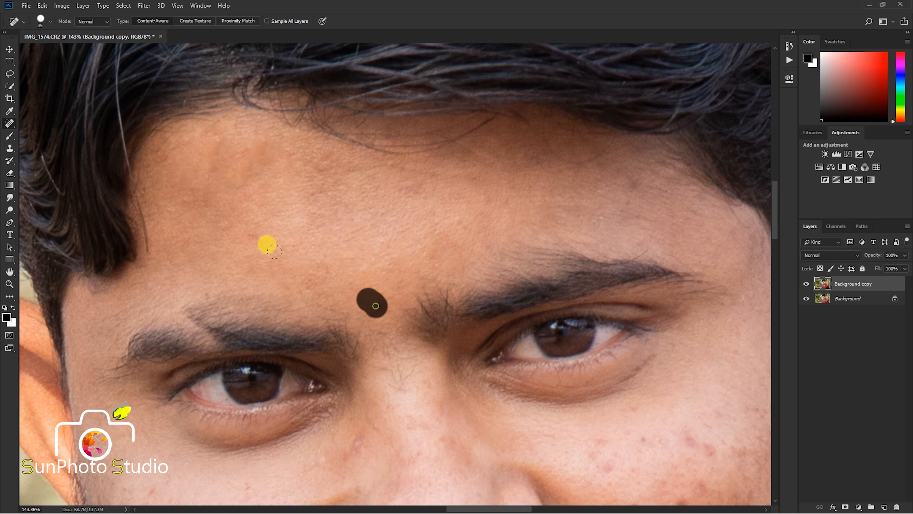
left_click(239, 233)
mouse_move(320, 161)
left_mouse_down()
mouse_move(305, 184)
mouse_move(324, 183)
left_mouse_up()
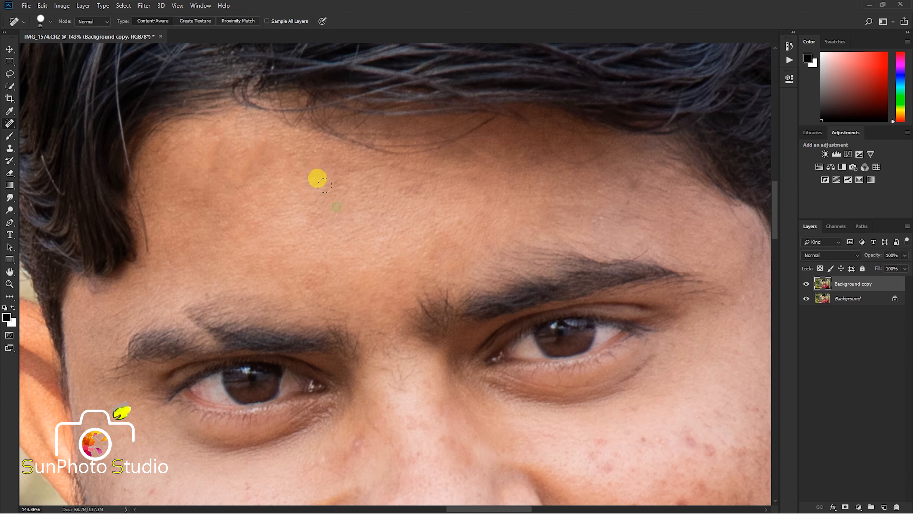
- Heal the red spots on the cheek below the eye on the image's right side, using a 35 px healing brush
scroll(316, 177, "down", 6)
scroll(397, 251, "up", 4)
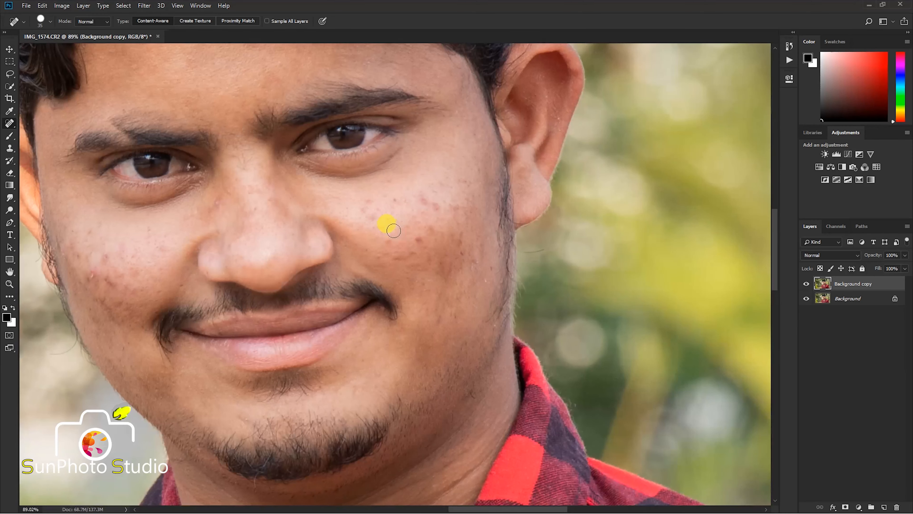
left_click_drag(362, 201, 377, 219)
left_click(399, 194)
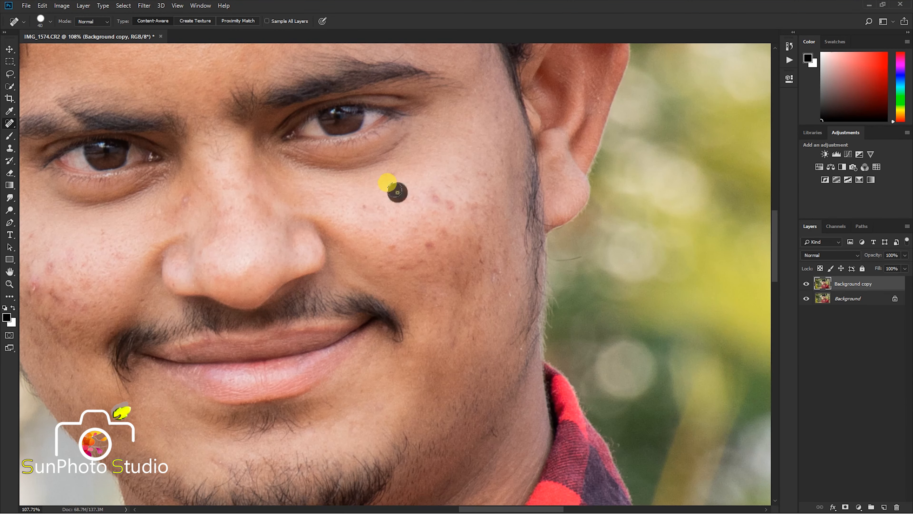
key("[")
left_click(391, 245)
left_click(404, 195)
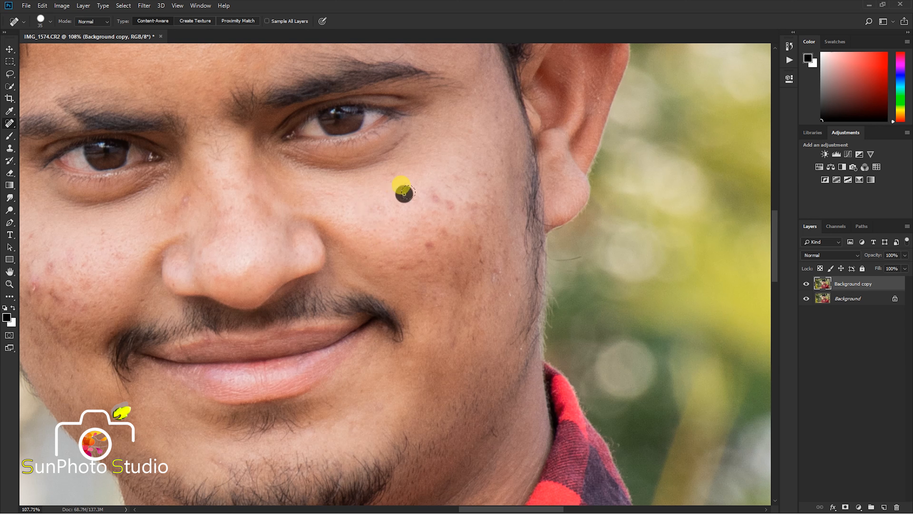
mouse_move(434, 194)
left_mouse_down()
mouse_move(436, 186)
mouse_move(450, 205)
left_mouse_up()
left_click(428, 245)
- Enlarge the healing brush to 40 px and clean the dark spots on the outer and lower part of the same cheek
key("]")
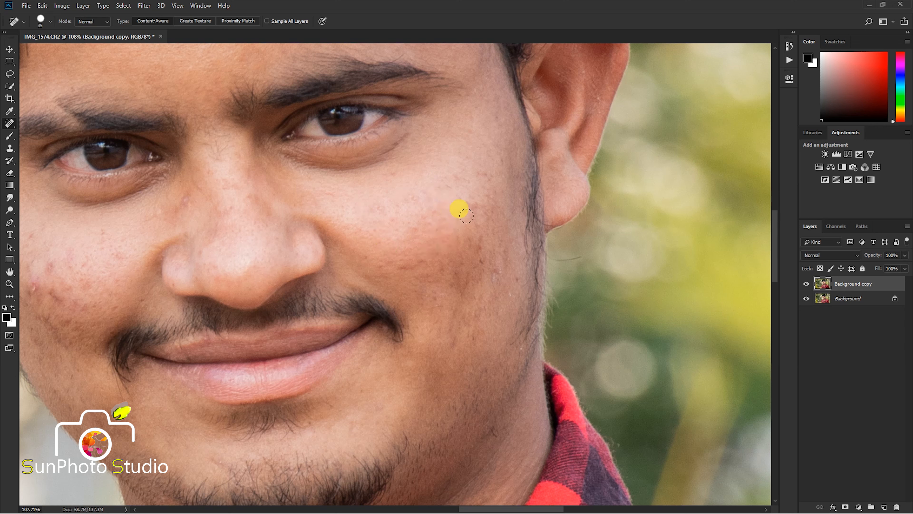
left_click(469, 209)
mouse_move(483, 180)
left_mouse_down()
mouse_move(479, 255)
mouse_move(490, 272)
mouse_move(496, 244)
mouse_move(496, 300)
left_mouse_up()
left_click(480, 255)
left_click(516, 285)
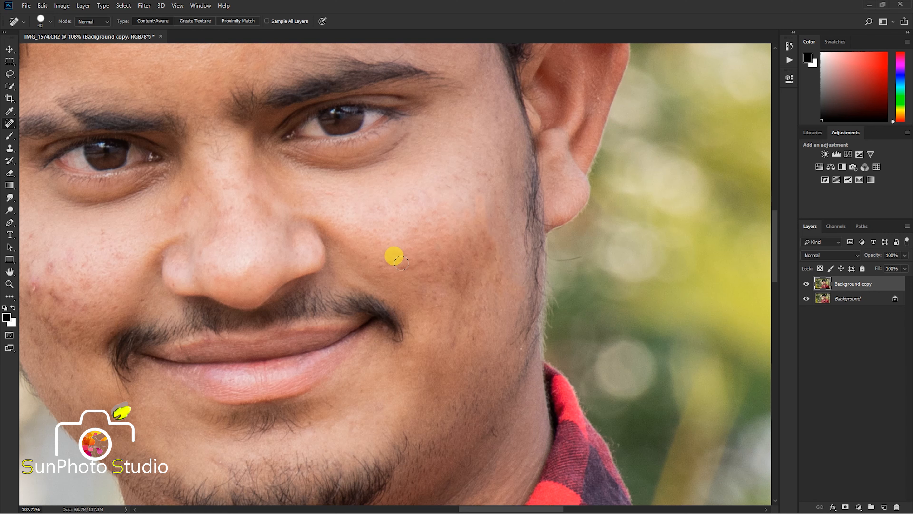
mouse_move(403, 267)
left_mouse_down()
mouse_move(447, 254)
mouse_move(454, 284)
mouse_move(441, 308)
mouse_move(450, 346)
mouse_move(473, 343)
left_mouse_up()
left_click(449, 345)
left_click_drag(465, 276, 460, 298)
- Heal the acne marks on the cheek at the image's left side with a smaller brush of about 30 px
scroll(467, 230, "down", 3)
scroll(266, 279, "up", 3)
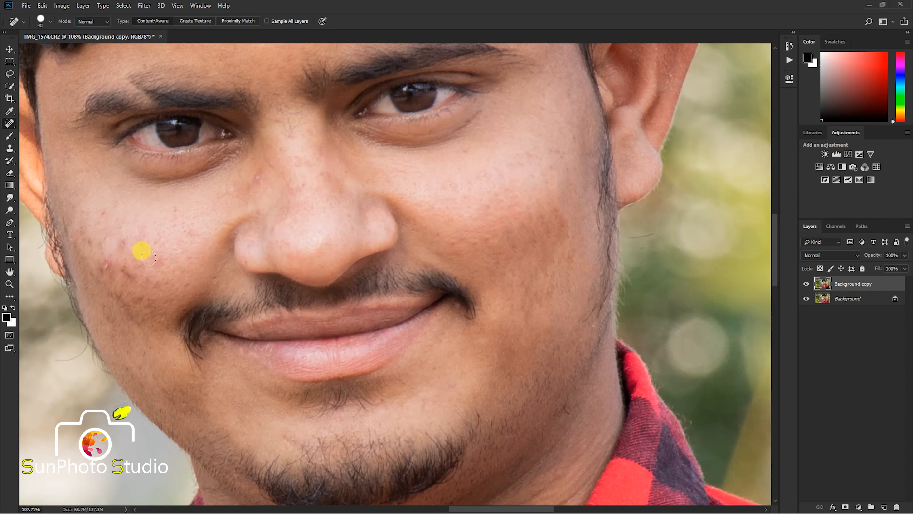
key("bracketleft")
left_click_drag(176, 203, 175, 233)
mouse_move(122, 270)
left_mouse_down()
mouse_move(142, 287)
mouse_move(119, 312)
mouse_move(136, 333)
left_mouse_up()
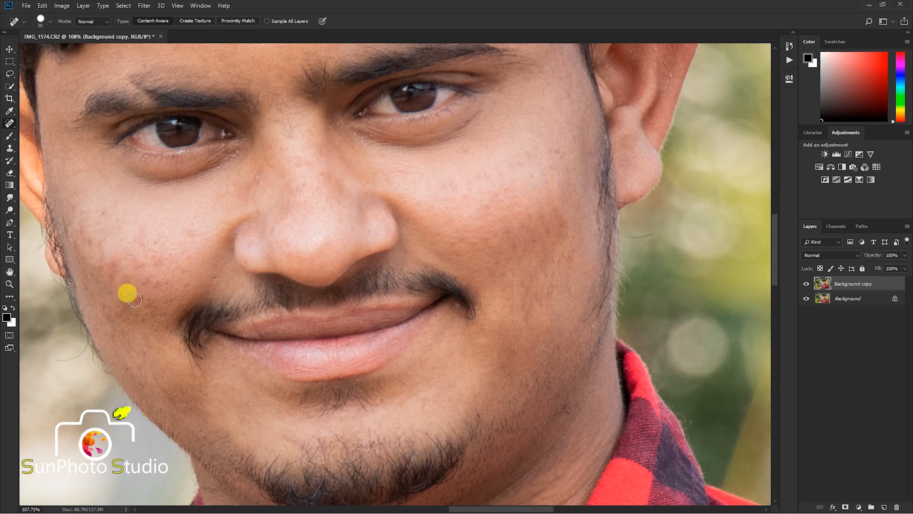
mouse_move(135, 301)
left_mouse_down()
mouse_move(208, 271)
mouse_move(215, 280)
left_mouse_up()
key("bracketleft")
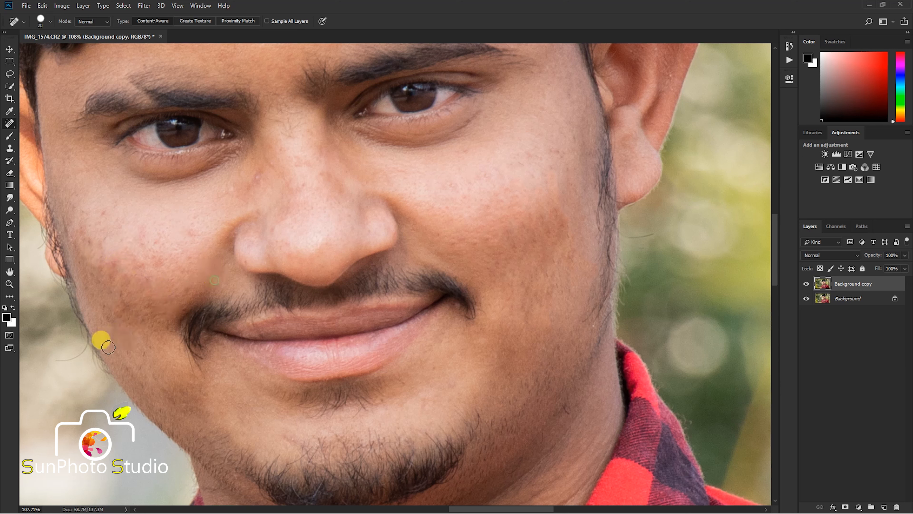
- Duplicate the retouched Background copy layer and open the Imagenomic Portraiture filter on the duplicate
scroll(157, 356, "down", 10)
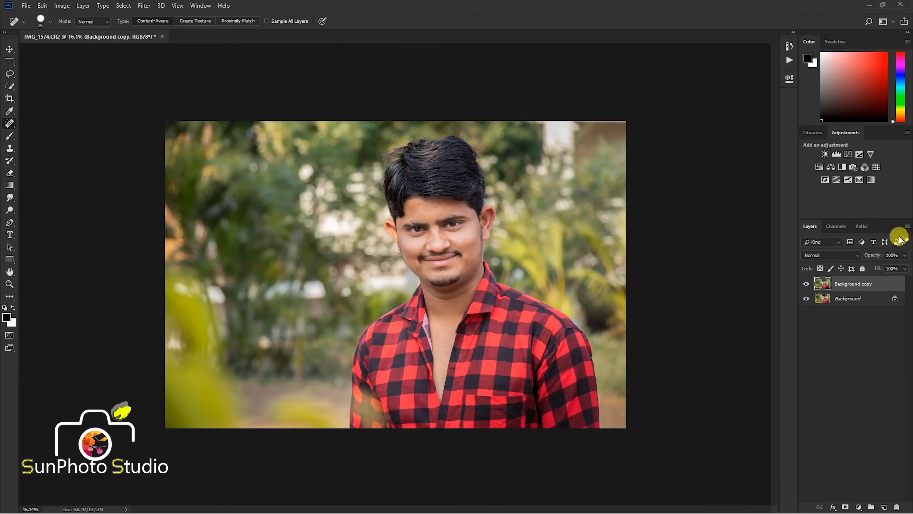
left_click_drag(872, 284, 885, 506)
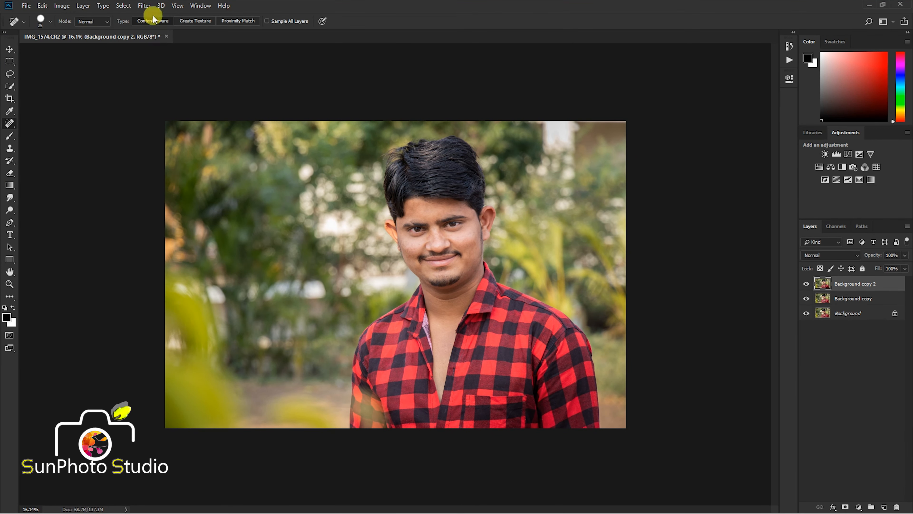
left_click(144, 6)
mouse_move(216, 209)
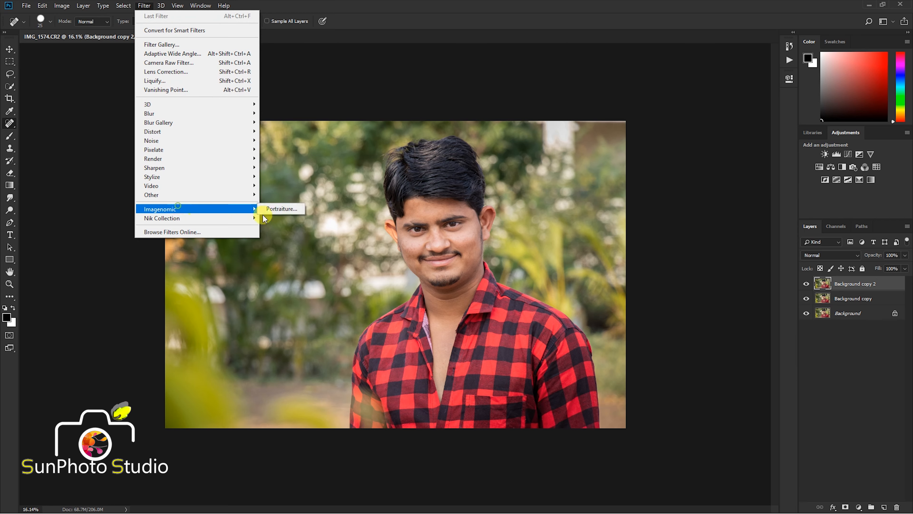
left_click(274, 210)
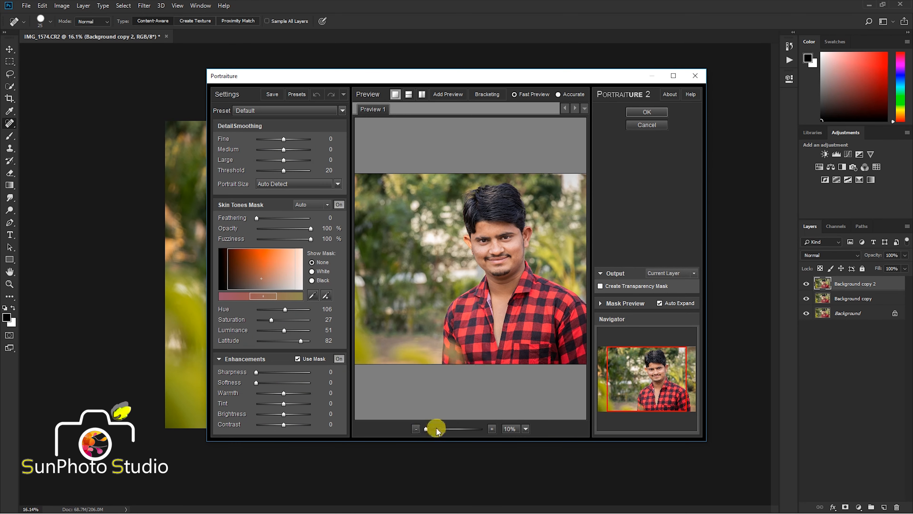
- Magnify the Portraiture preview to 43% and show the face in a vertical before-and-after split
left_click(436, 429)
left_click_drag(498, 295, 386, 365)
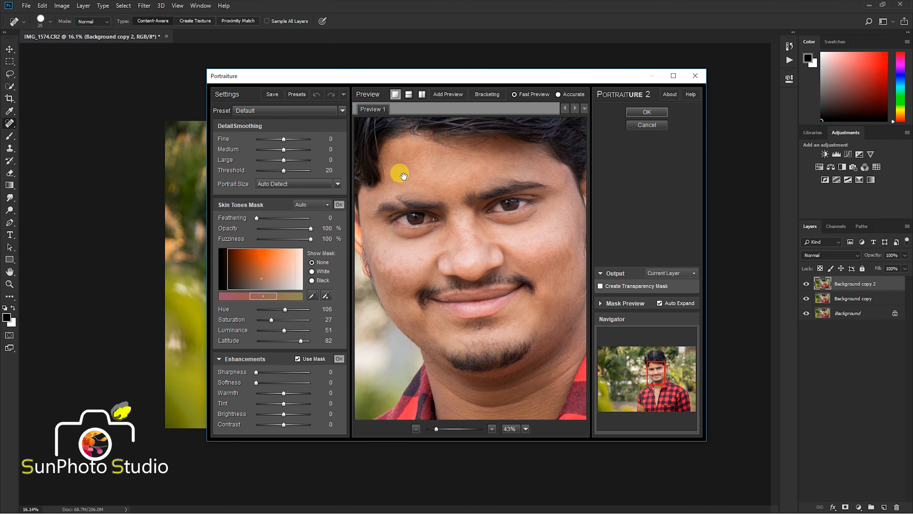
left_click(422, 95)
left_click_drag(489, 167, 469, 261)
left_click_drag(541, 298, 511, 296)
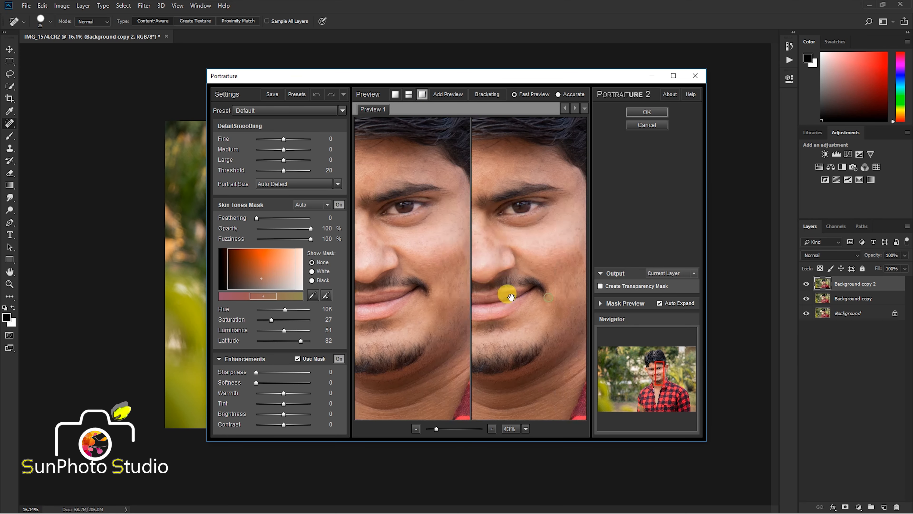
- Build a custom skin tones mask in Portraiture by sampling skin on the cheek, neck, nose and forehead
left_click(328, 299)
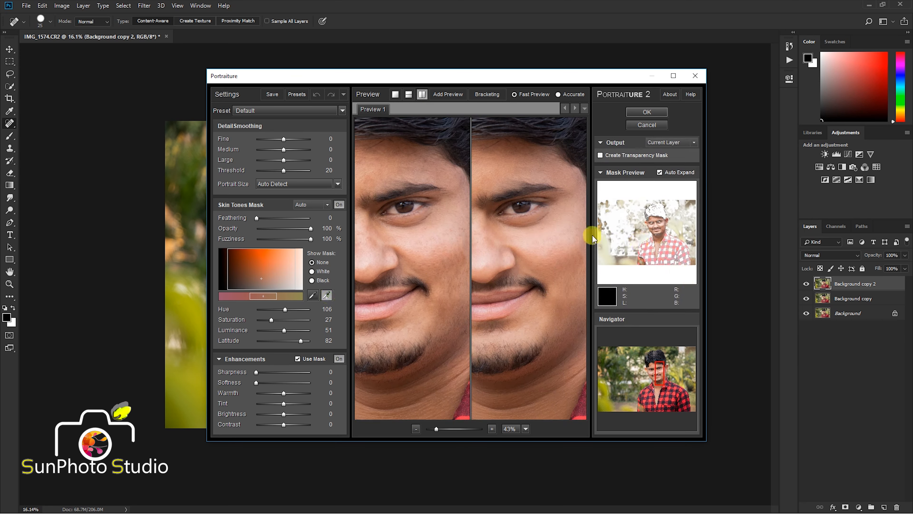
left_click(544, 230)
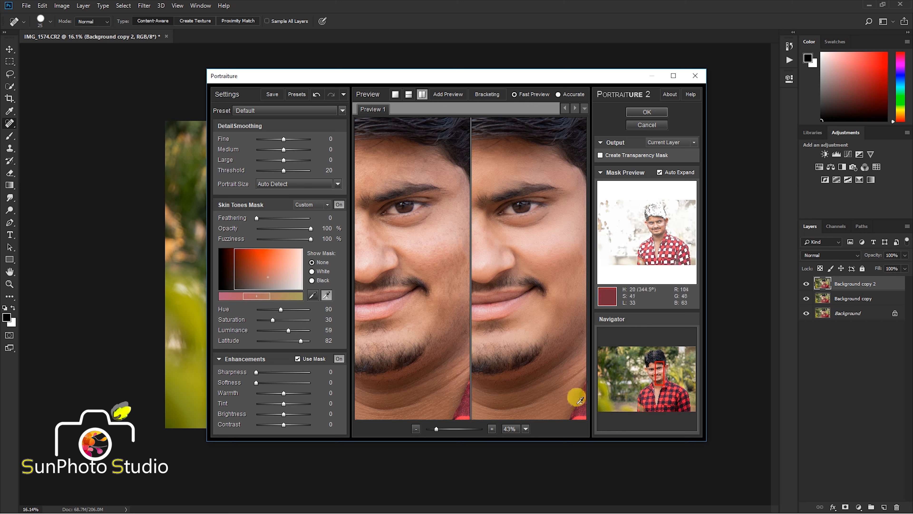
left_click(528, 378)
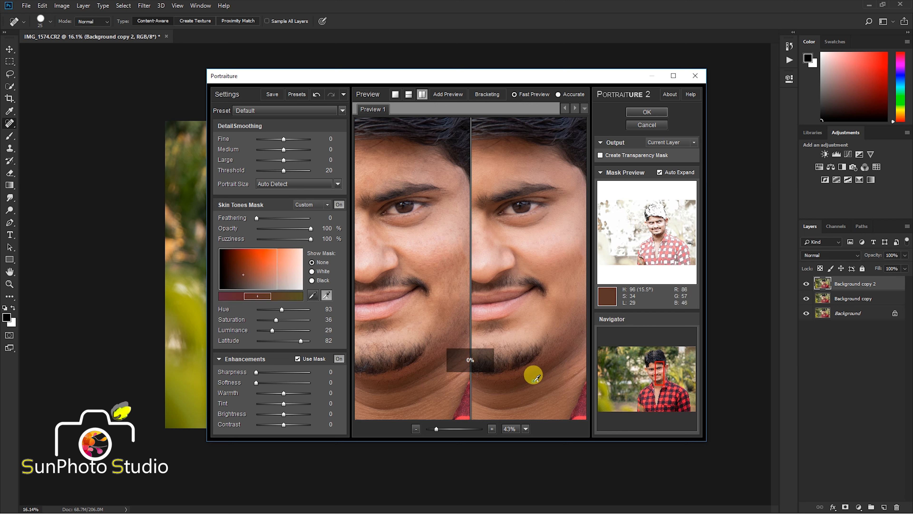
left_click(477, 244)
left_click(479, 254)
left_click(483, 263)
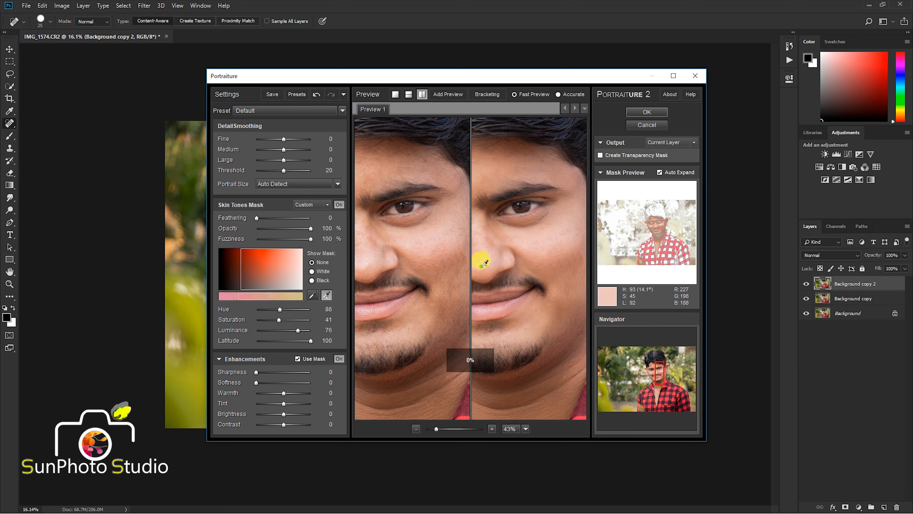
left_click(490, 155)
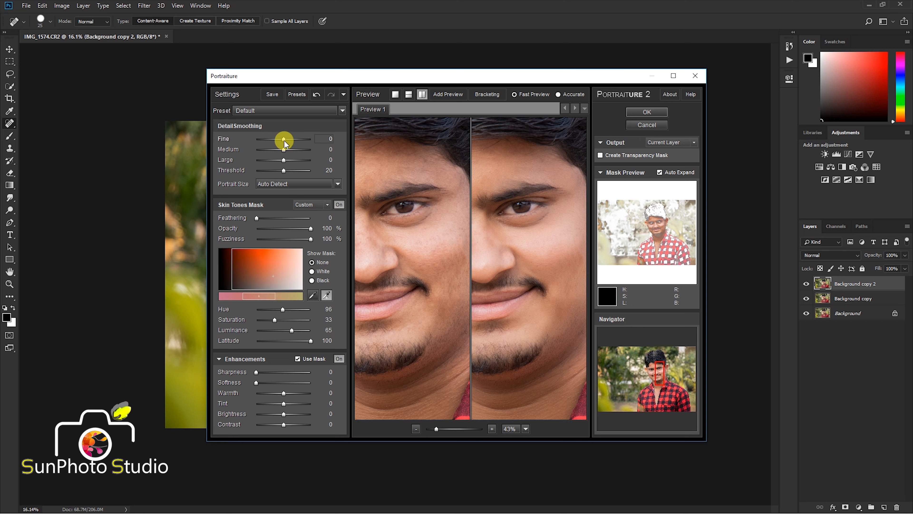
left_click(327, 295)
- Set Fine, Medium and Large smoothing to +11 and Threshold to 32, and apply the Portraiture filter
left_click_drag(516, 252, 518, 292)
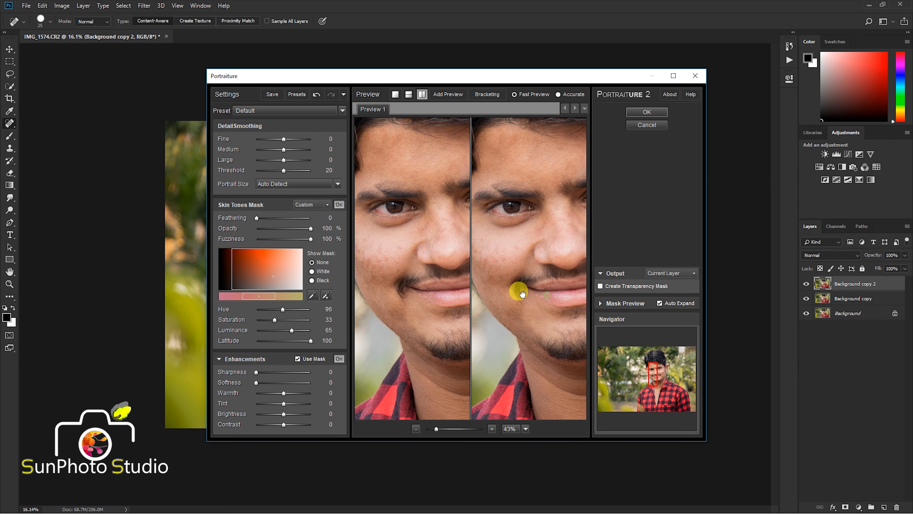
left_click(330, 149)
left_click(299, 141)
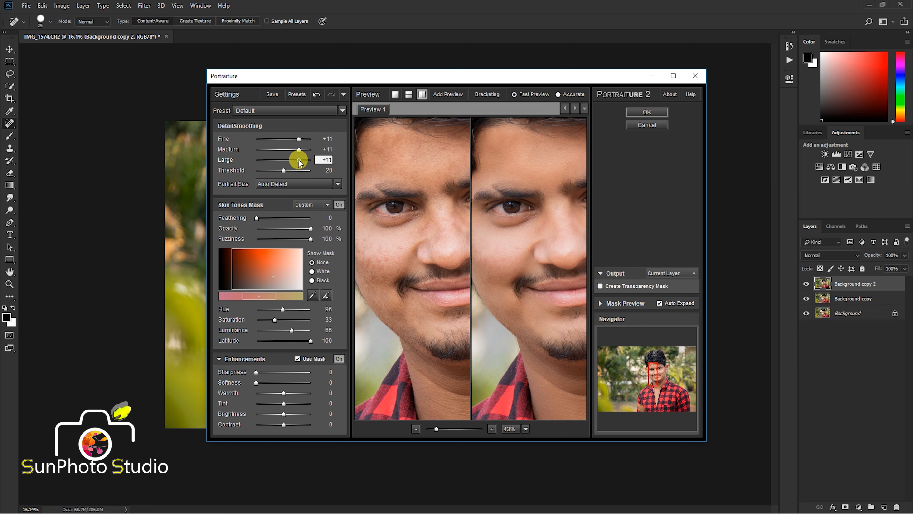
left_click(301, 172)
left_click_drag(523, 296, 539, 317)
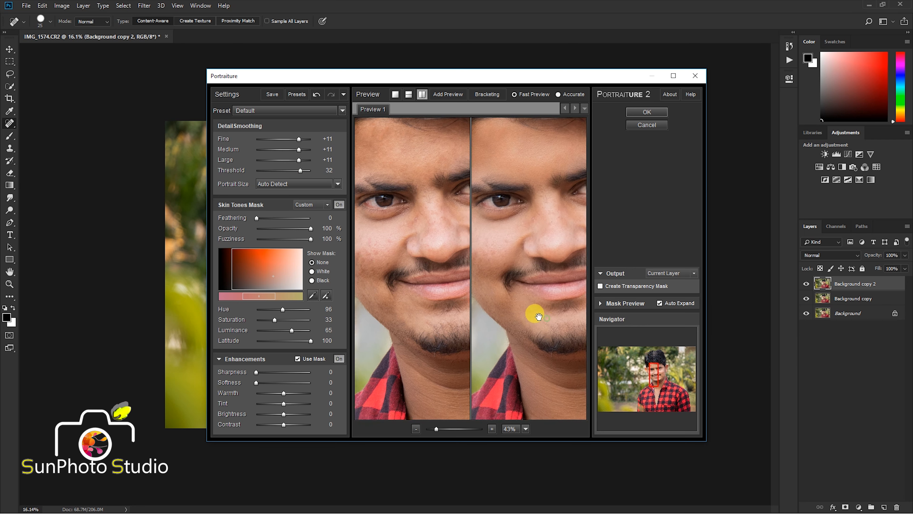
left_click(639, 116)
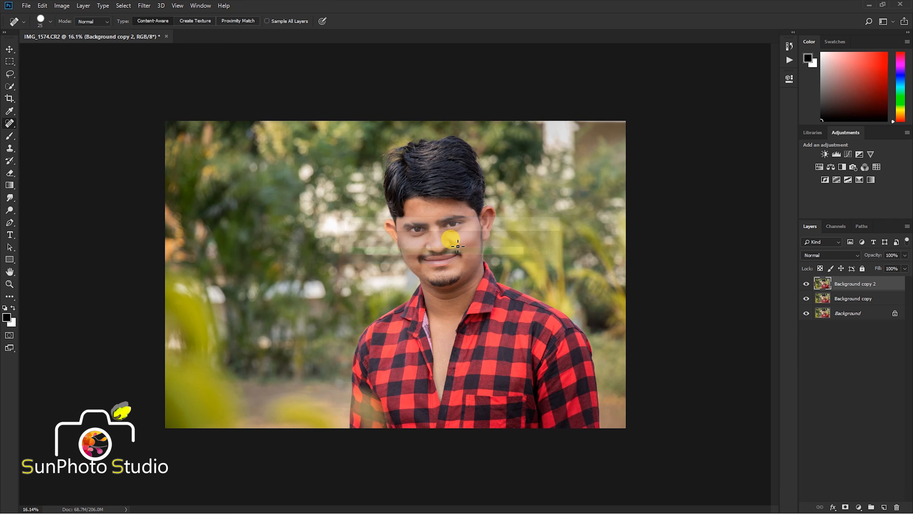
- Add a Hide All layer mask to the smoothed Background copy 2 layer
left_click(69, 8)
mouse_move(83, 6)
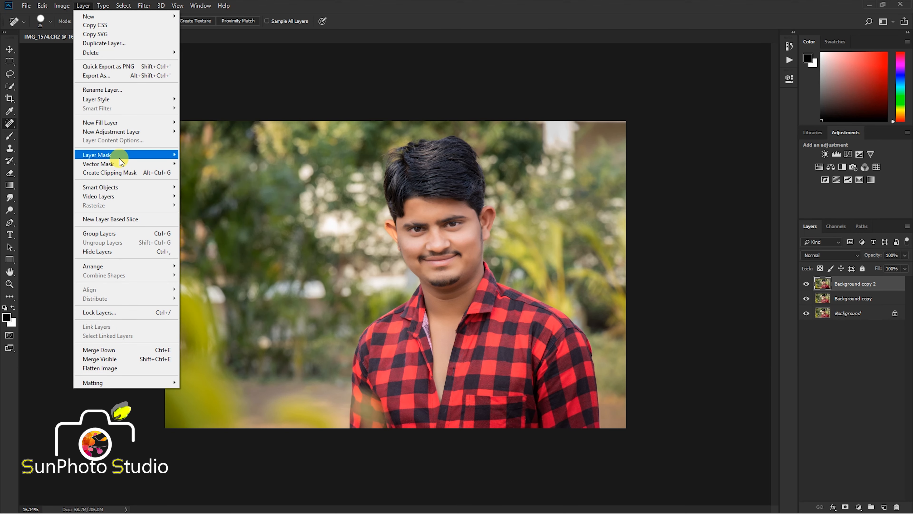
mouse_move(172, 156)
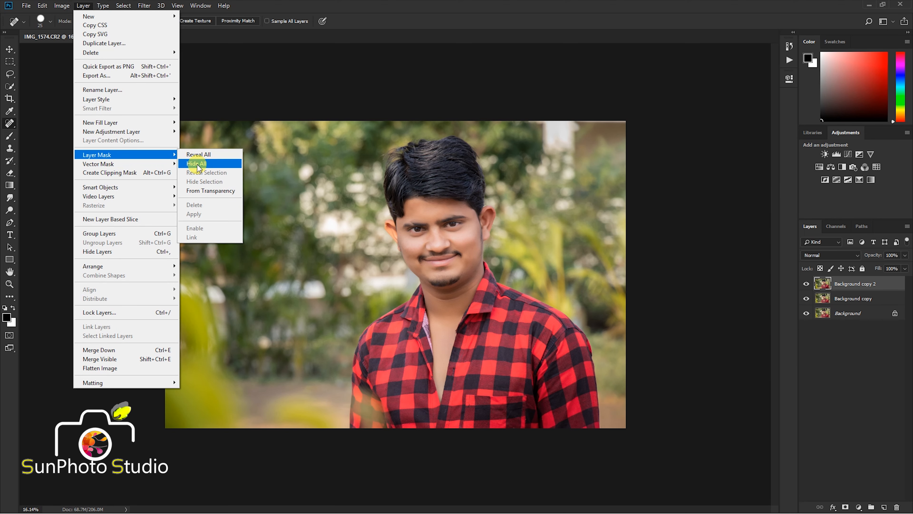
left_click(198, 164)
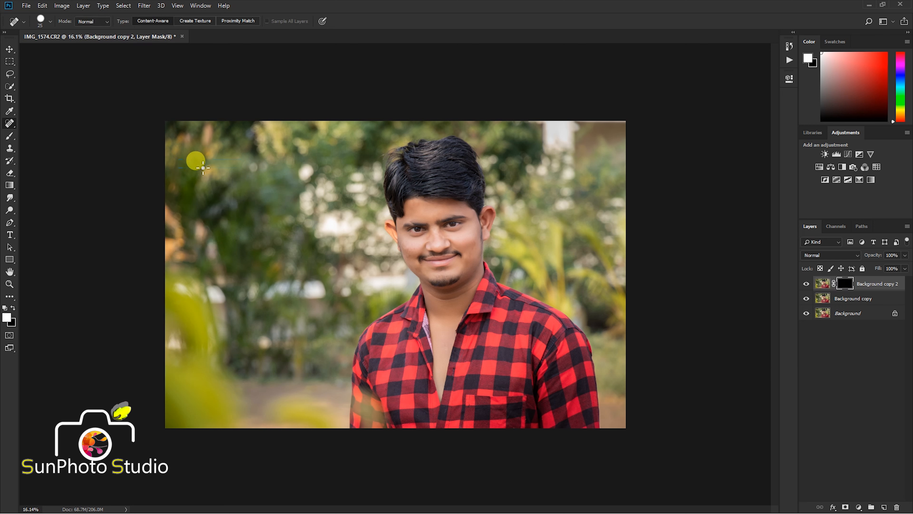
- Choose the Brush tool with the Soft Round tip from General Brushes for painting on the Background copy 2 mask
left_click(10, 136)
key("ctrl+plus")
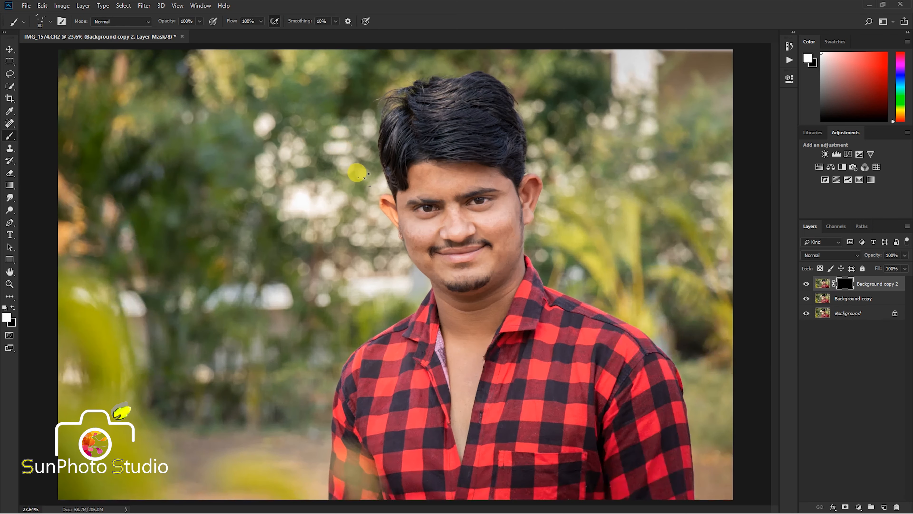
scroll(432, 202, "up", 1)
left_click(47, 23)
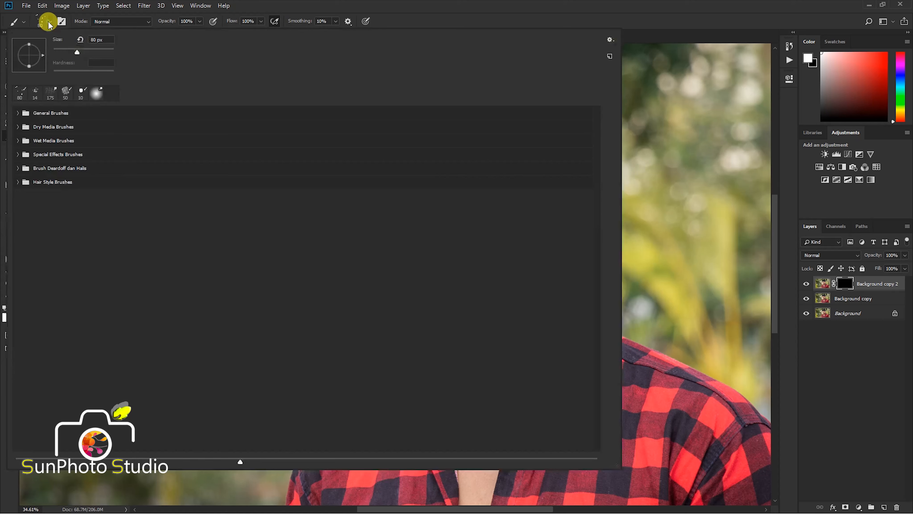
left_click(26, 115)
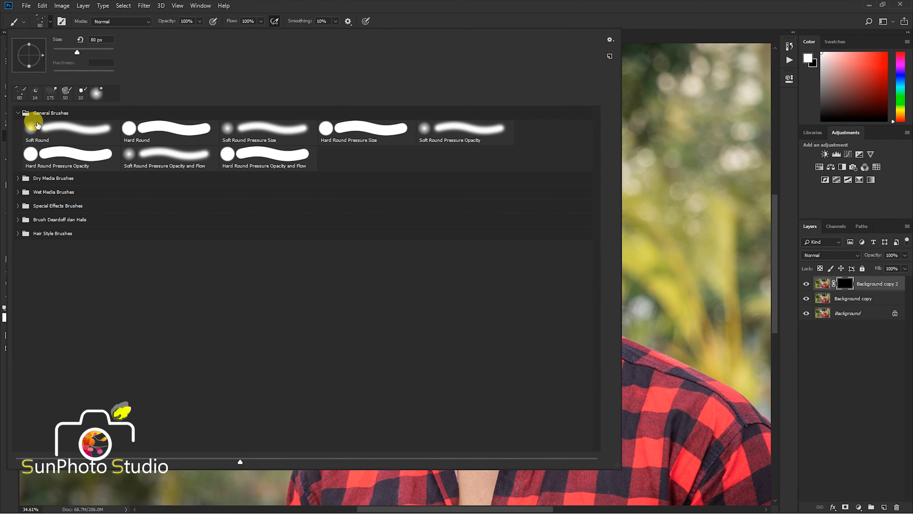
double_click(37, 124)
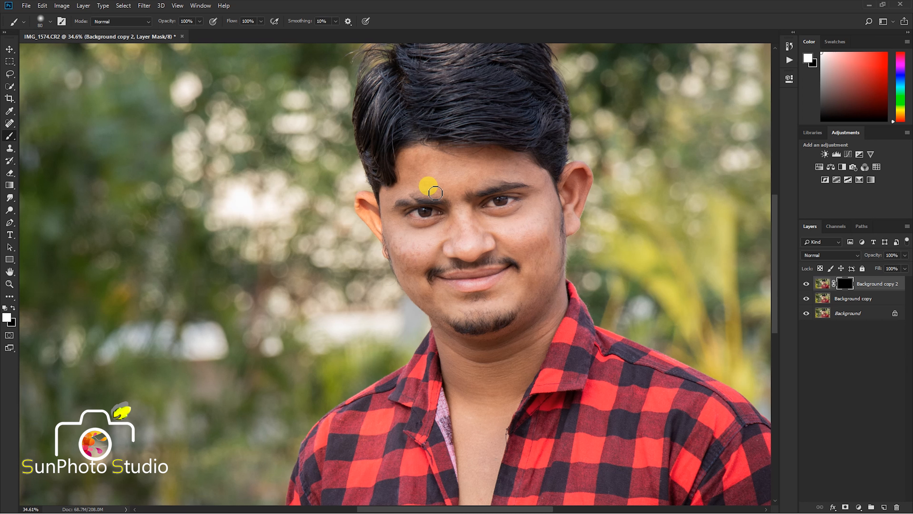
- Paint white on the Background copy 2 mask over the forehead, cheeks and other facial skin, using brush sizes from 100 to 175 px
key("bracketright")
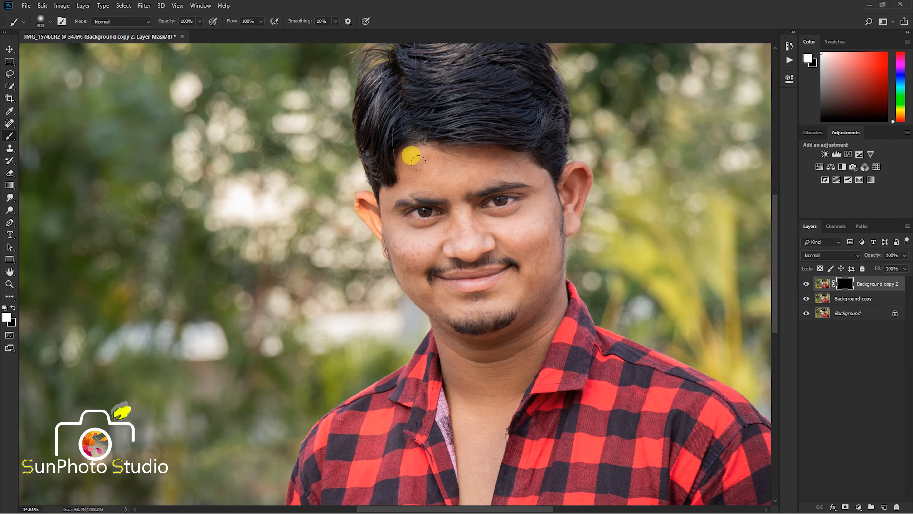
key("bracketleft")
scroll(412, 156, "up", 2)
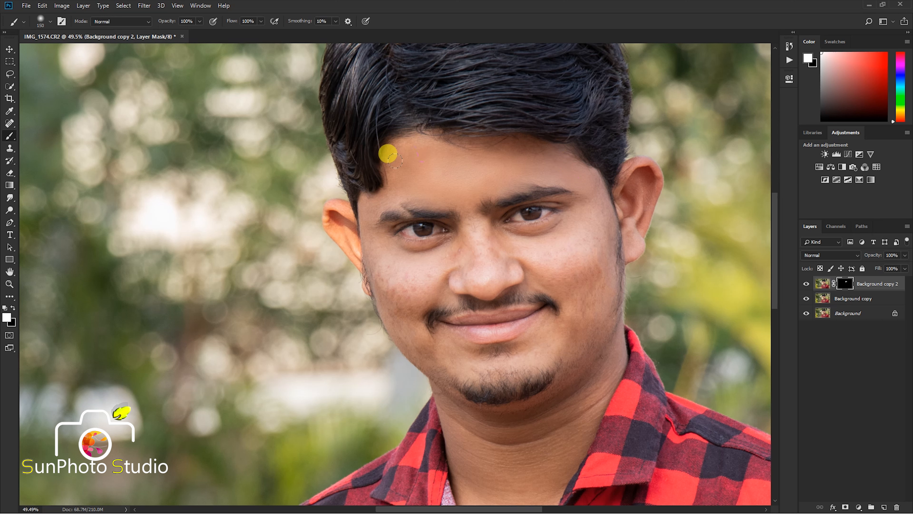
key("bracketleft")
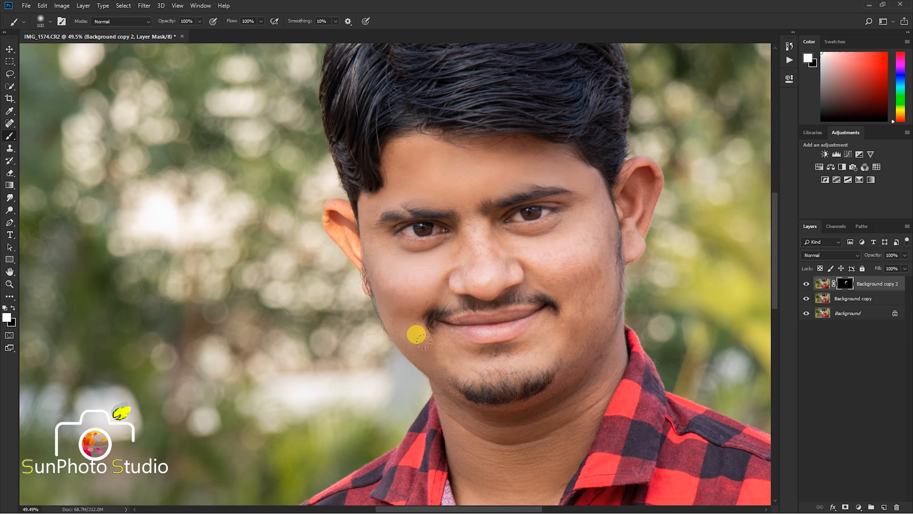
scroll(521, 265, "down", 1)
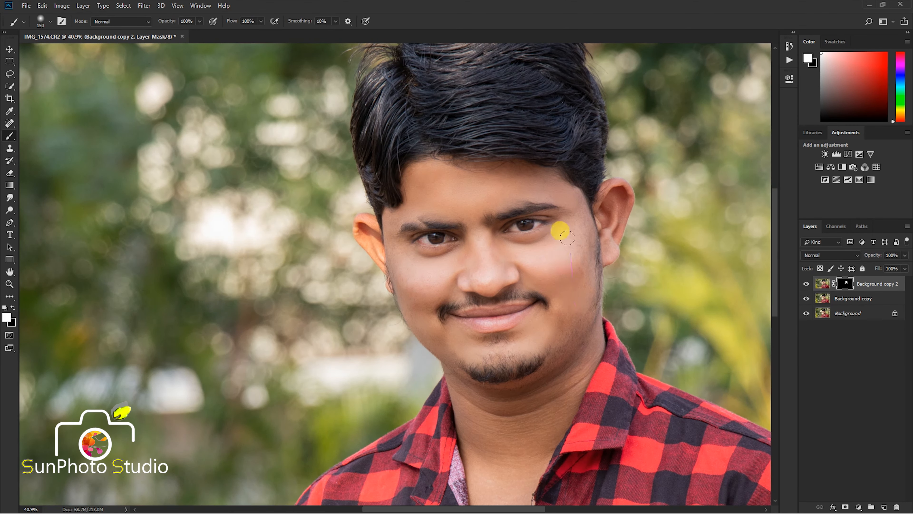
scroll(462, 253, "down", 1)
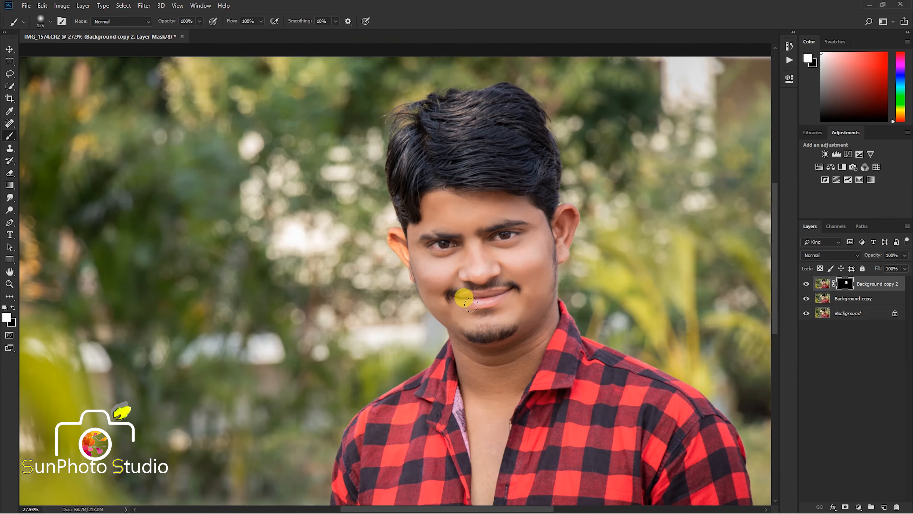
- Paint white on the mask over the neck and chest skin with a 200 px soft brush
key("bracketright")
scroll(440, 280, "down", 1)
key("bracketright")
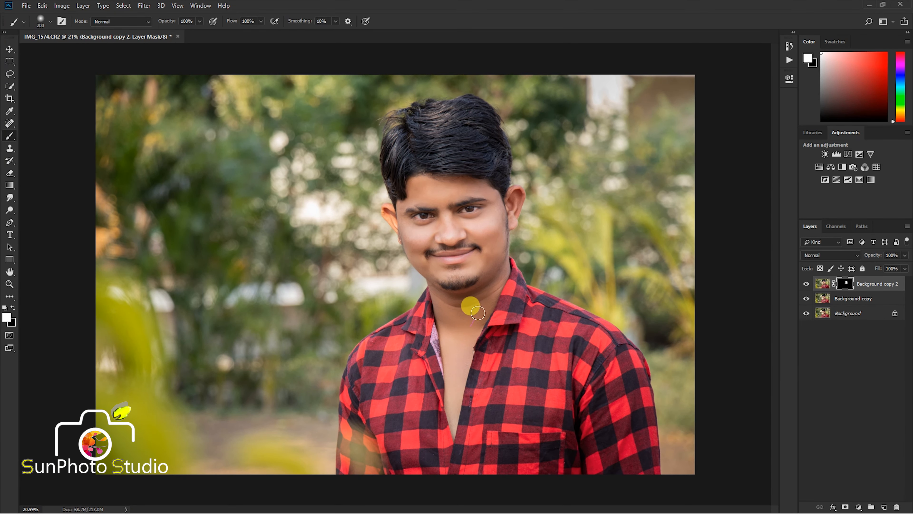
scroll(489, 285, "up", 1)
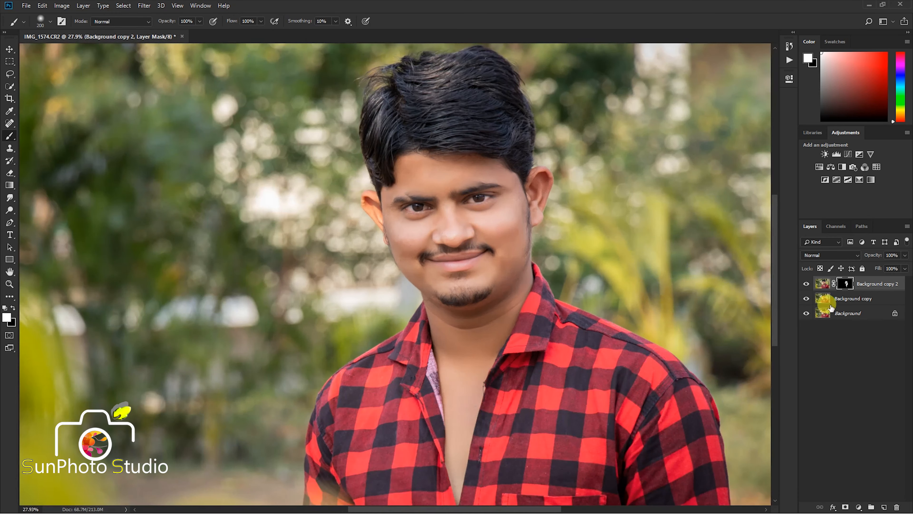
scroll(426, 212, "up", 1)
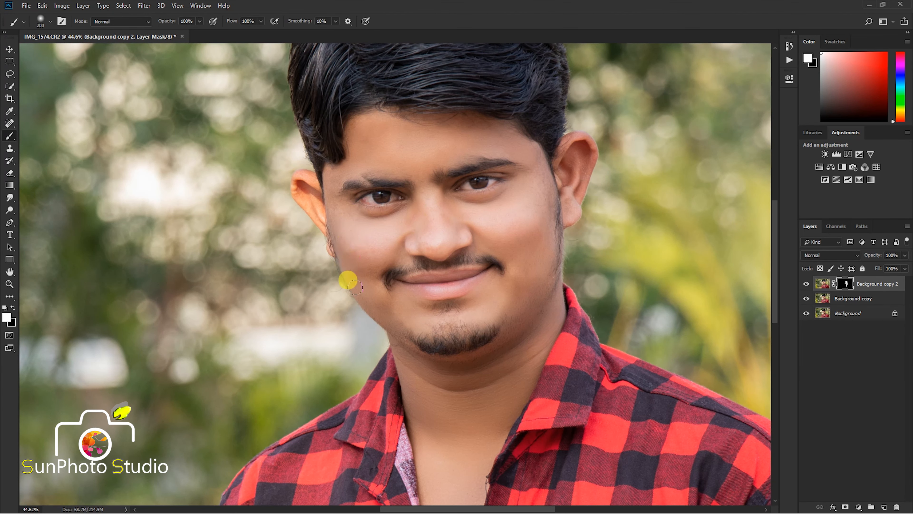
- Merge the masked Background copy 2 layer down into Background copy
right_click(869, 285)
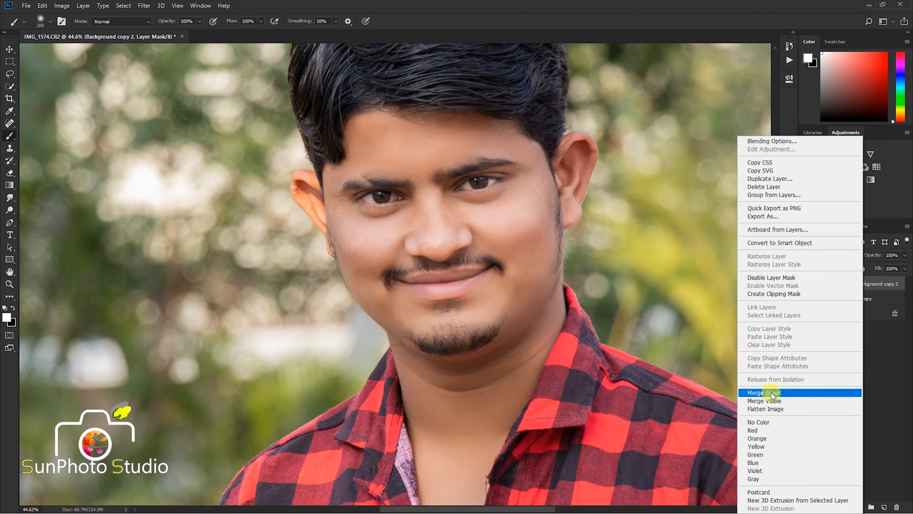
left_click(769, 384)
scroll(423, 220, "down", 1)
- Apply Levels to Background copy with input values of 12 for shadows, 1.13 for midtones and 251 for highlights
left_click(144, 5)
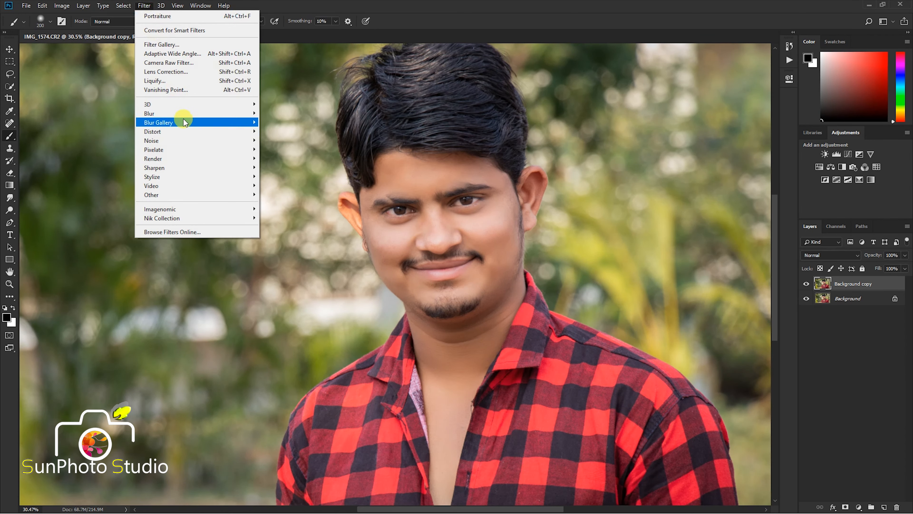
mouse_move(90, 33)
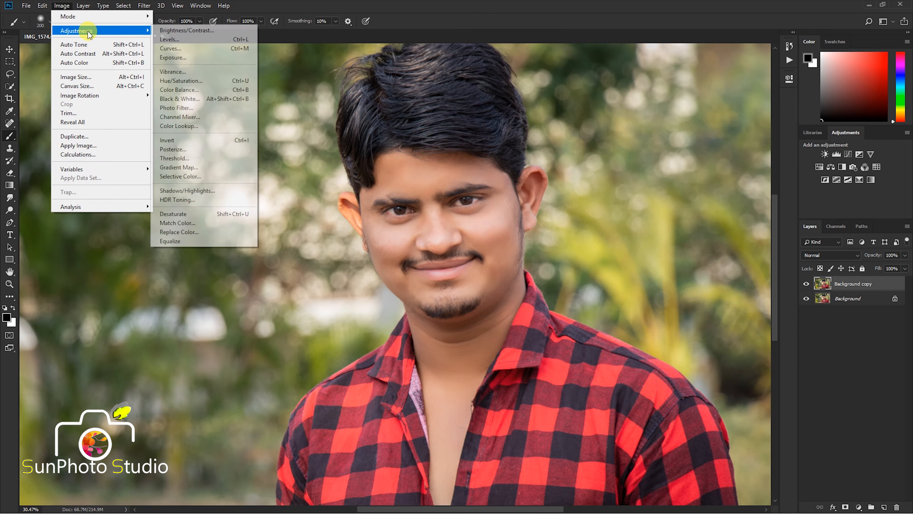
left_click(208, 42)
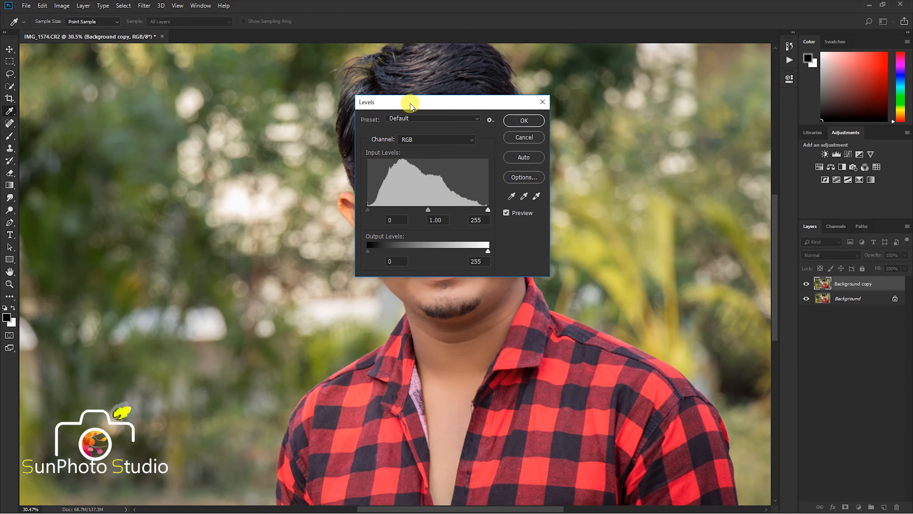
left_click_drag(410, 105, 616, 102)
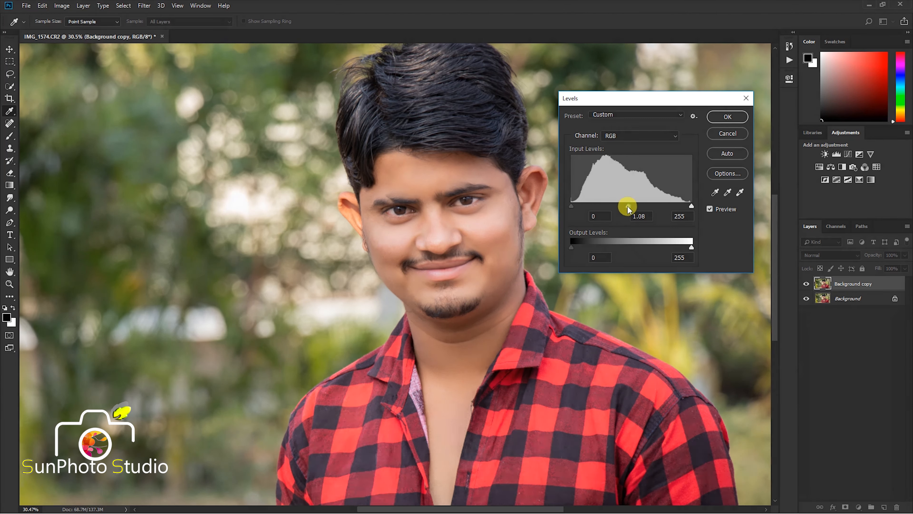
left_click_drag(628, 209, 627, 208)
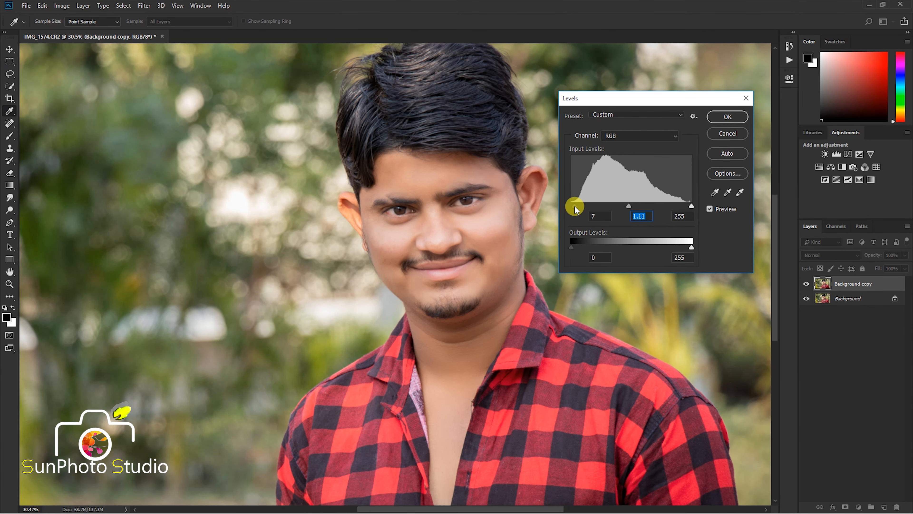
left_click(690, 207)
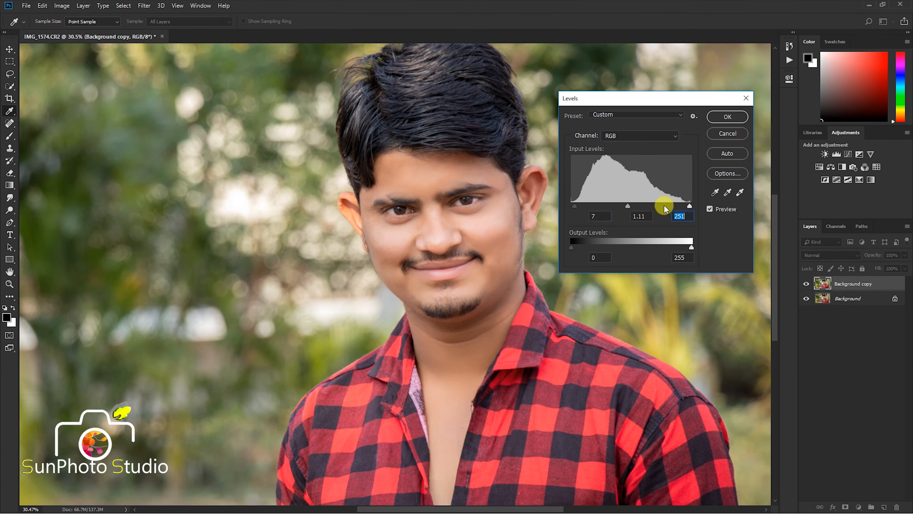
left_click(627, 206)
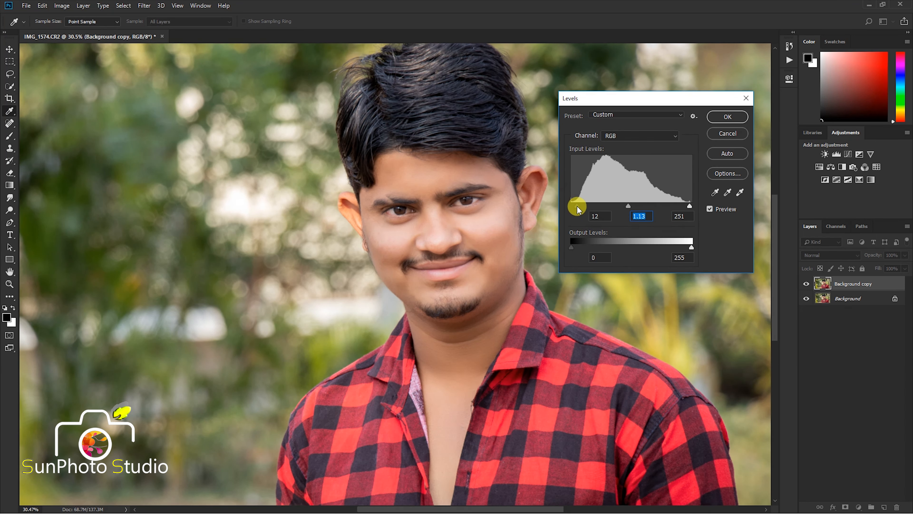
left_click(577, 207)
left_click(725, 116)
key("b")
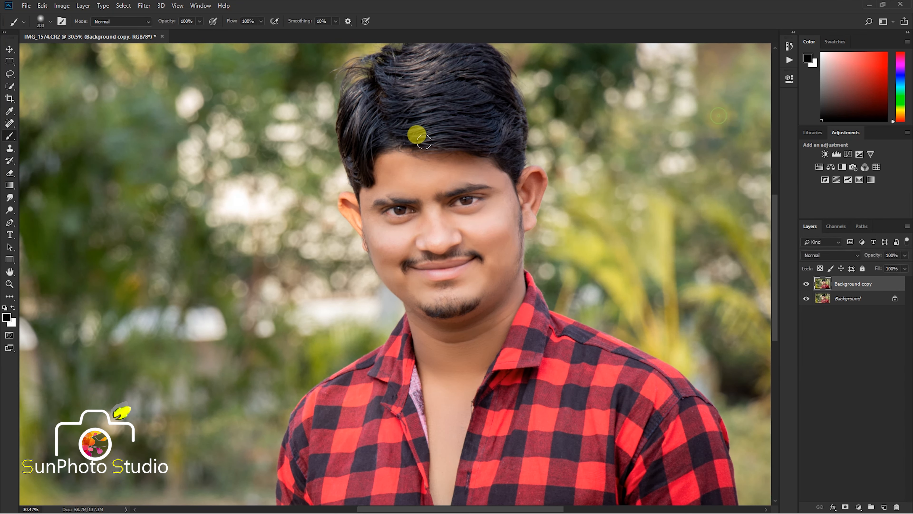
- Duplicate the Background copy layer
scroll(418, 133, "down", 3)
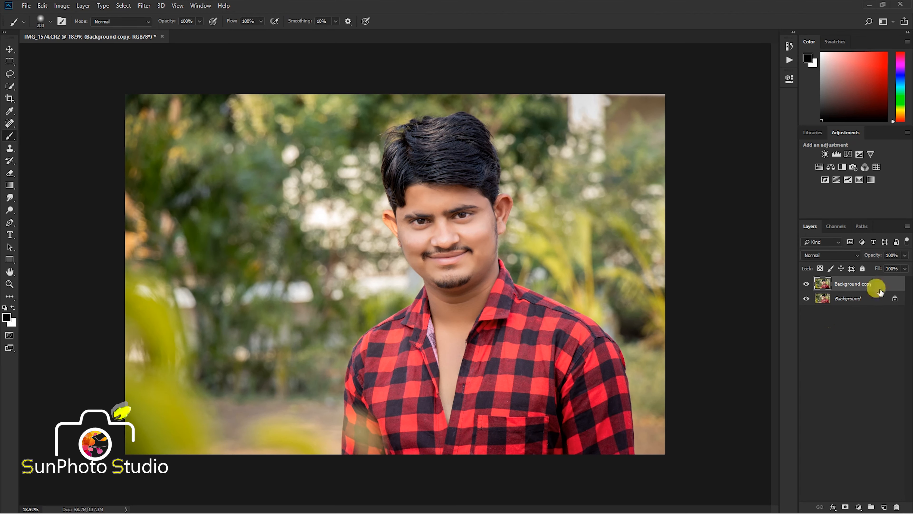
left_click_drag(881, 292, 884, 507)
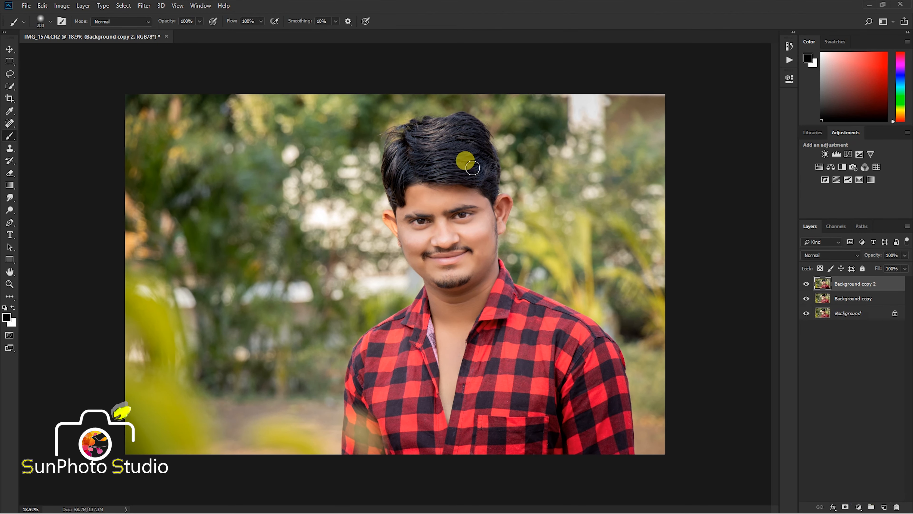
- Open the duplicated layer in the Camera Raw Filter and set Vibrance to +32 and Saturation to +12
left_click(144, 6)
left_click(193, 61)
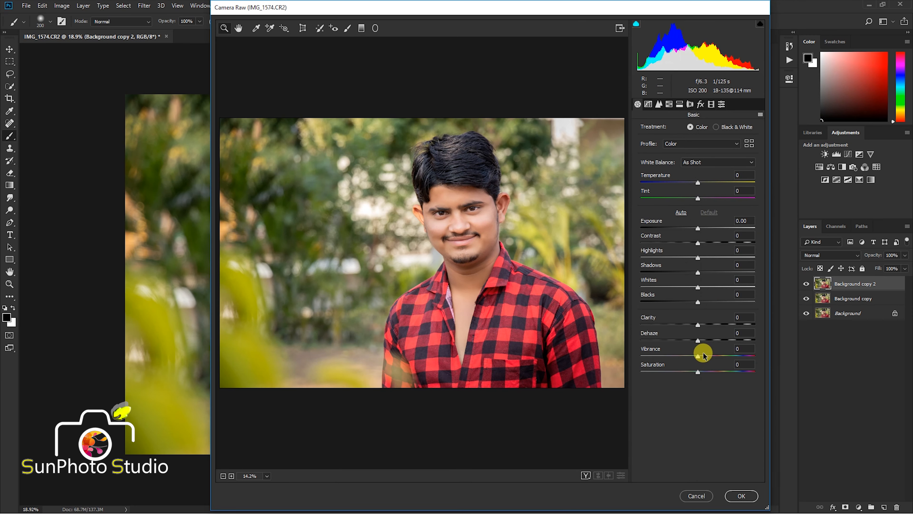
left_click_drag(703, 355, 707, 373)
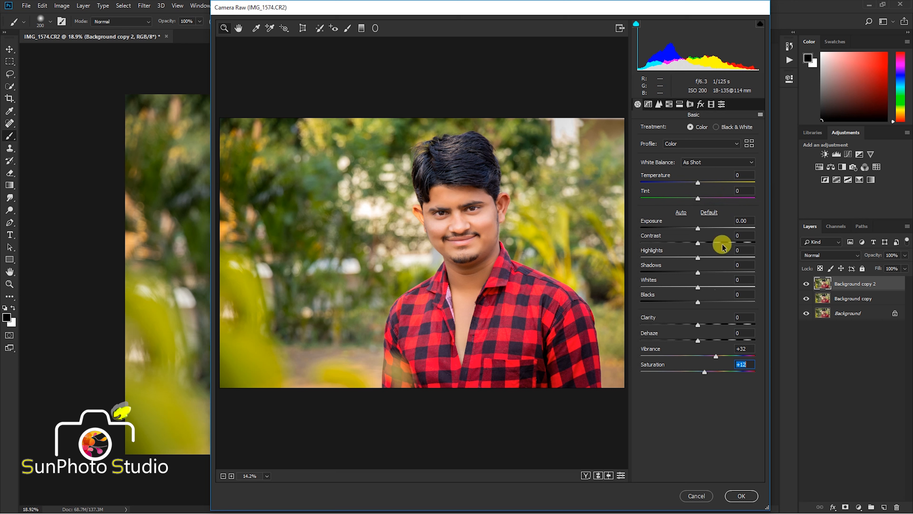
- Set the HSL saturation of Yellows to +68 and Greens to +100
left_click(669, 103)
left_click(670, 136)
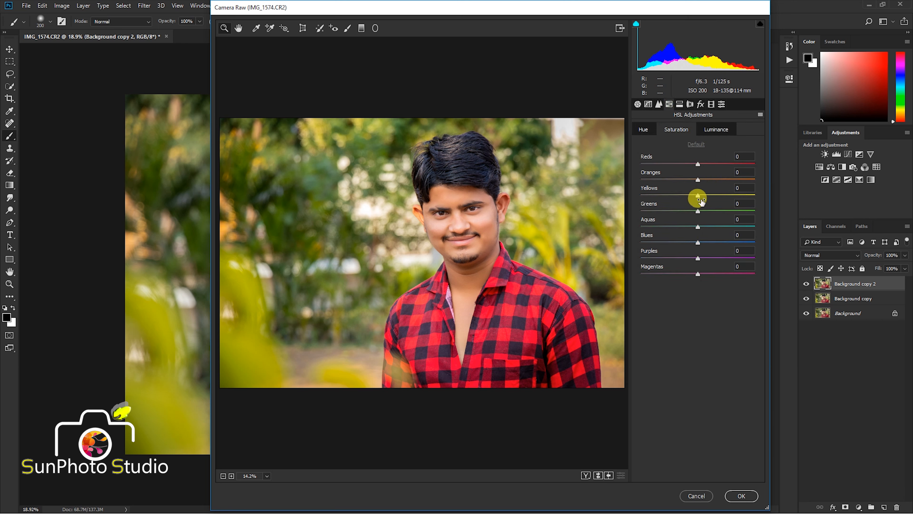
left_click_drag(709, 198, 770, 214)
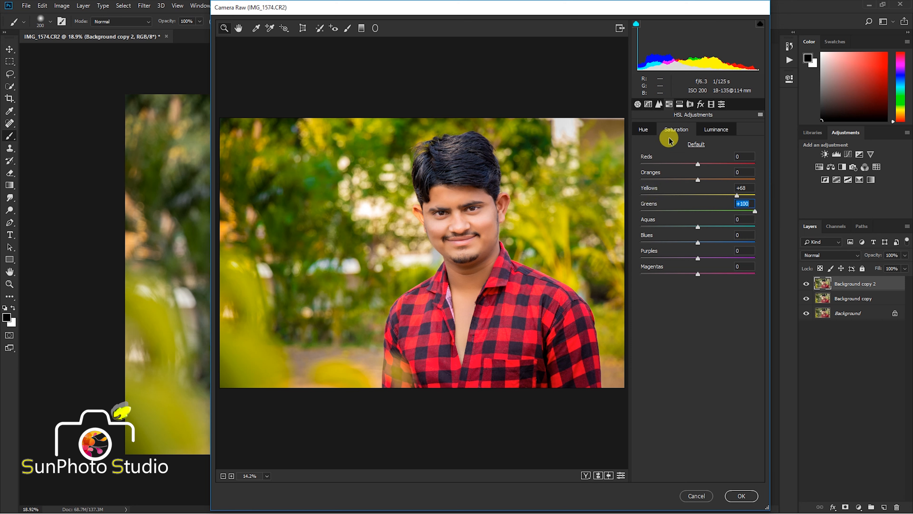
left_click(644, 130)
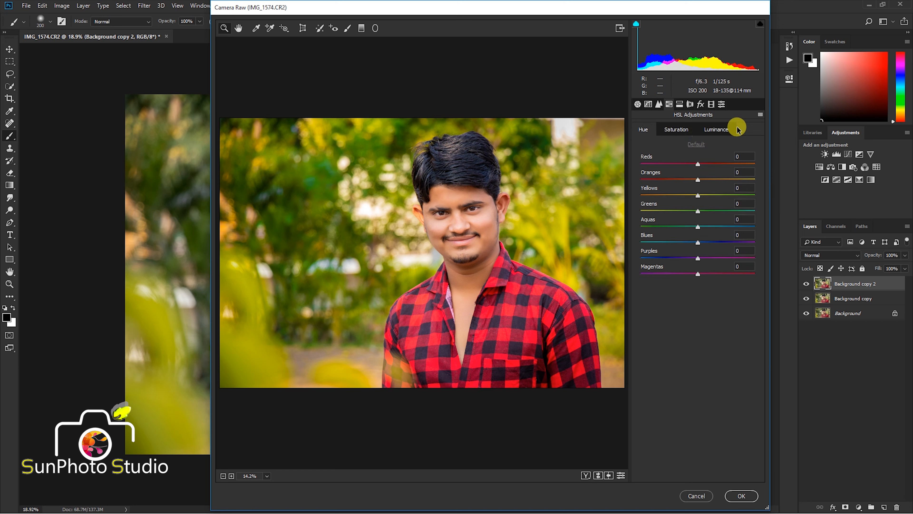
left_click(677, 129)
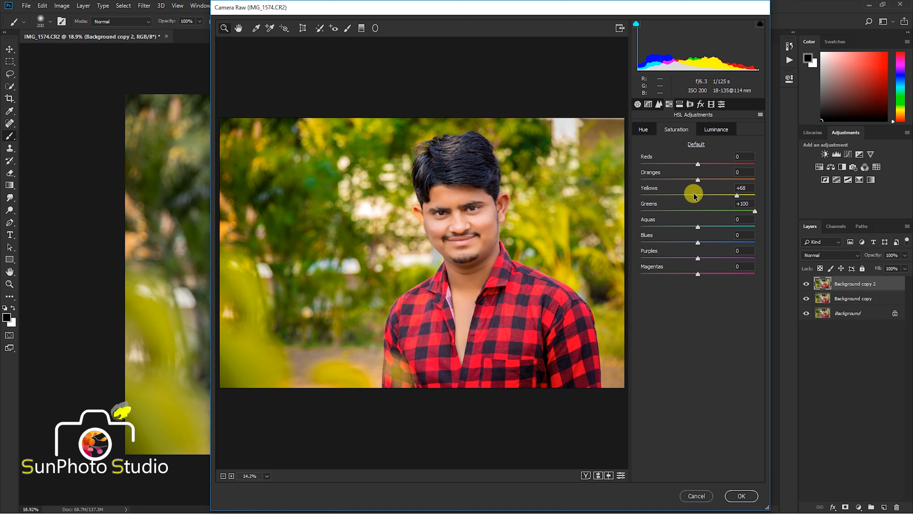
- Lower the Yellows saturation, shift the Yellows hue to +14, and apply the Camera Raw adjustments
left_click_drag(701, 197, 650, 199)
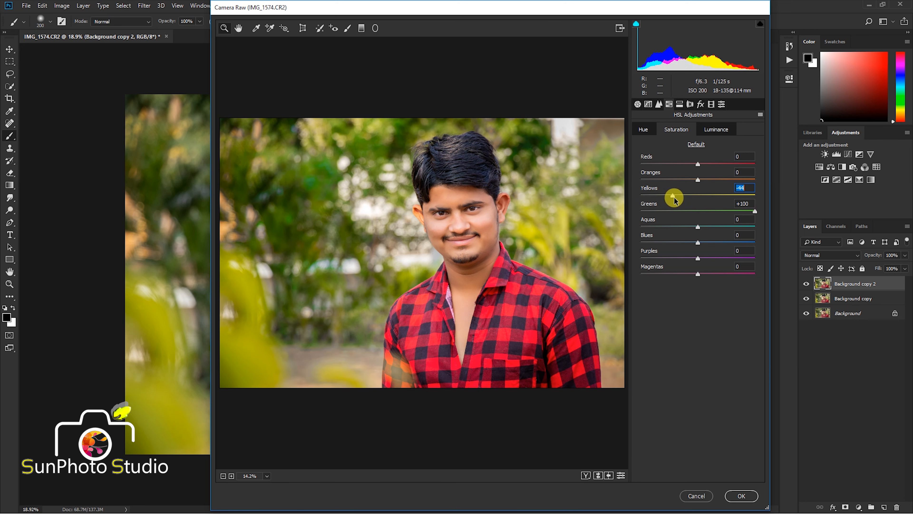
left_click_drag(673, 199, 701, 201)
left_click(644, 129)
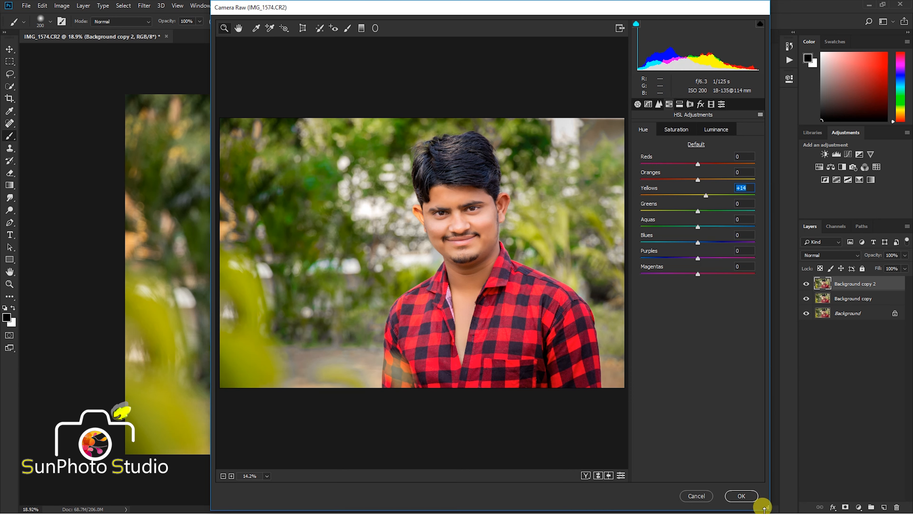
left_click(743, 496)
- Erase the boosted color over the ear and edge of the face on Background copy 2, using the Eraser at 100 px and up
scroll(428, 219, "up", 2)
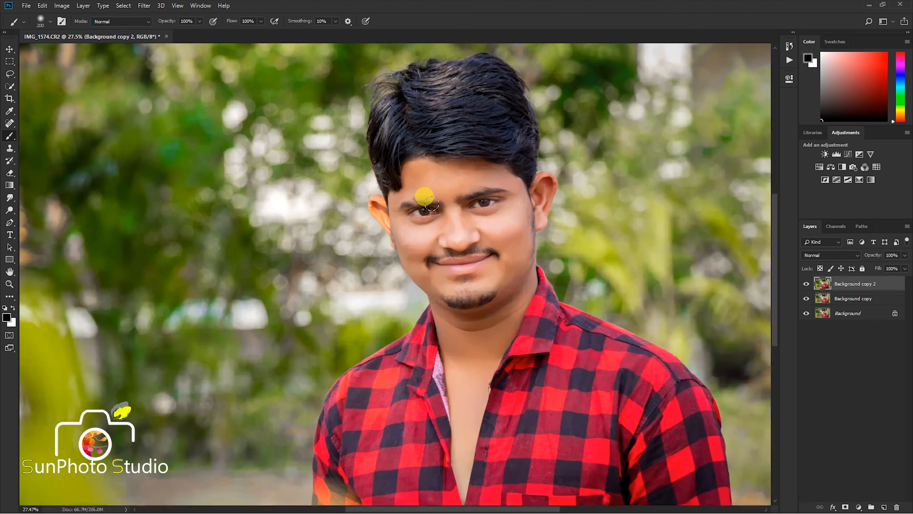
left_click(11, 173)
scroll(493, 227, "up", 1)
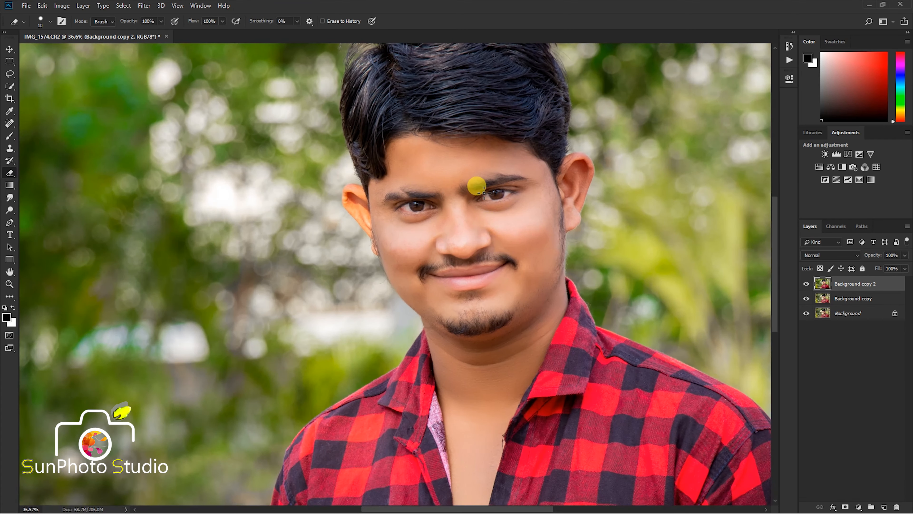
scroll(356, 203, "up", 1)
key("bracketright")
key("bracketright")
key("bracketright")
key("bracketright")
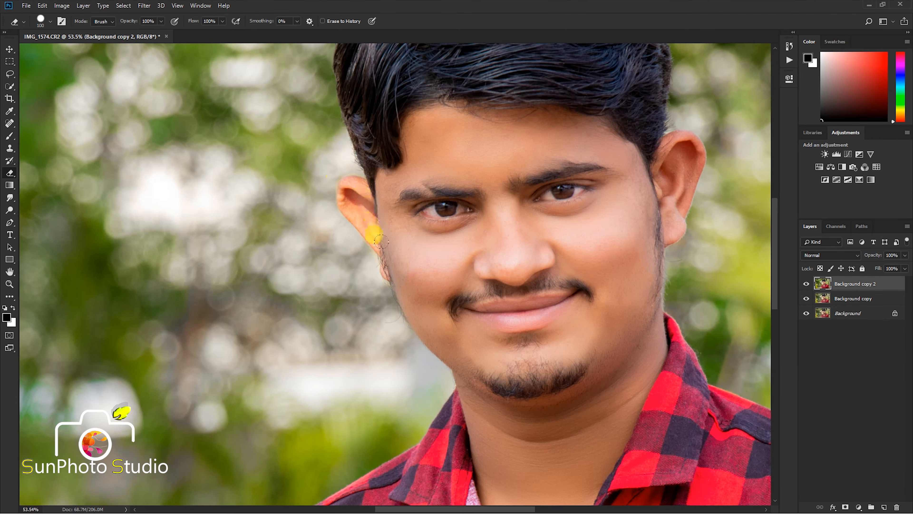
scroll(382, 241, "down", 1)
key("bracketright")
key("bracketright")
key("bracketright")
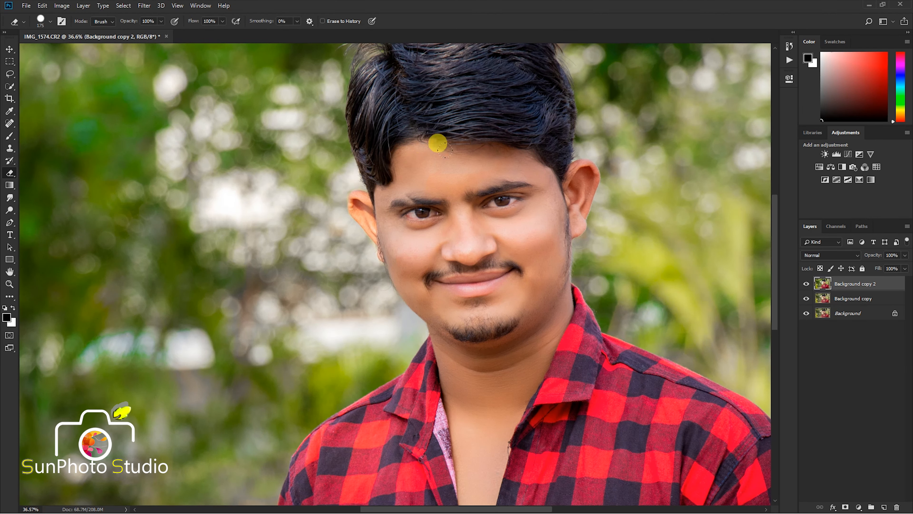
- Erase the boosted color over the face, neck and shirt with a 400 px or larger eraser, finishing with a soft round tip
key("bracketright")
key("bracketright")
key("bracketright")
key("bracketright")
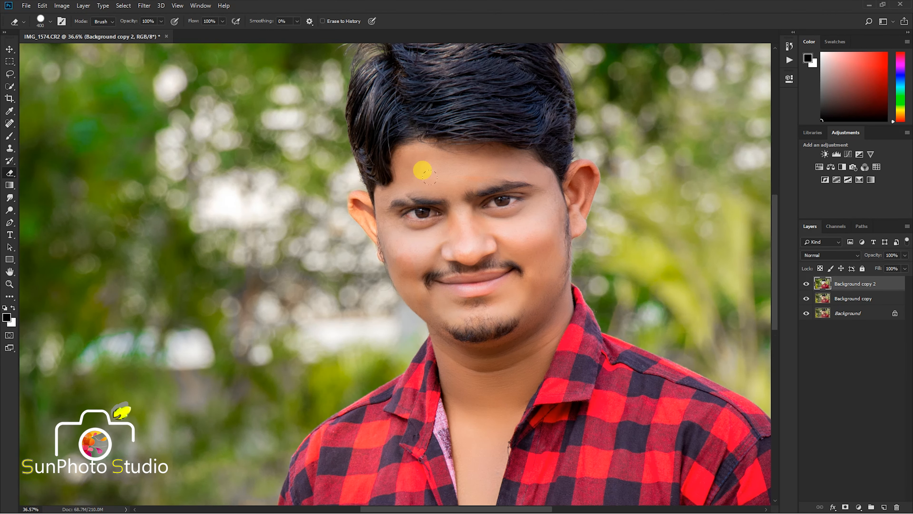
scroll(422, 170, "down", 1)
key("bracketright")
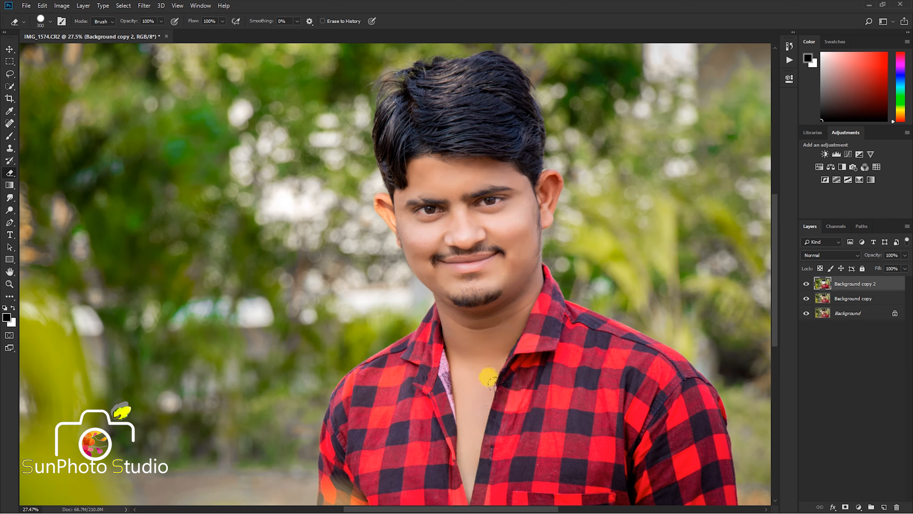
left_click(47, 22)
double_click(79, 131)
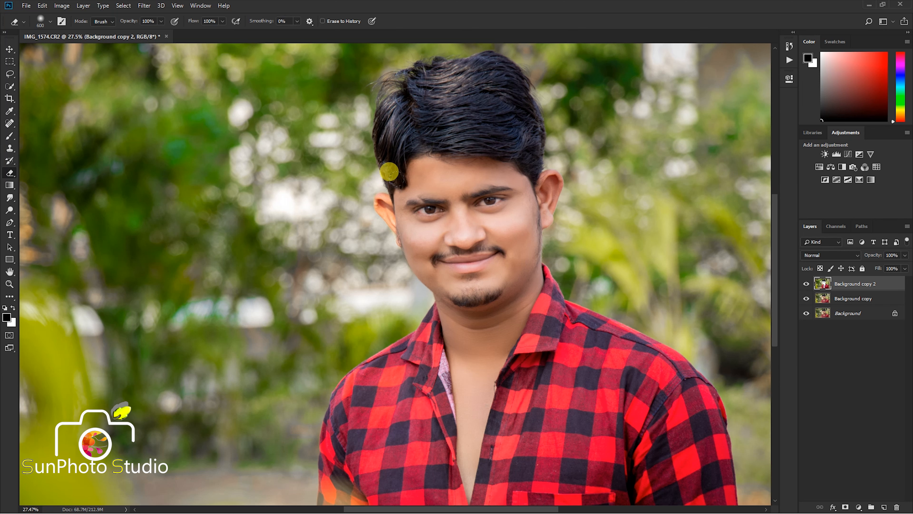
- Merge all visible layers into the Background
scroll(371, 141, "down", 4)
right_click(827, 284)
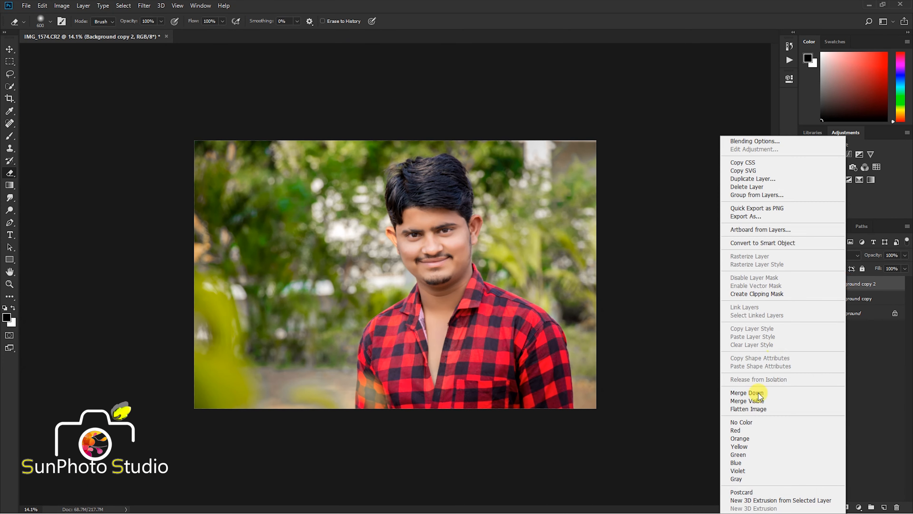
left_click(750, 401)
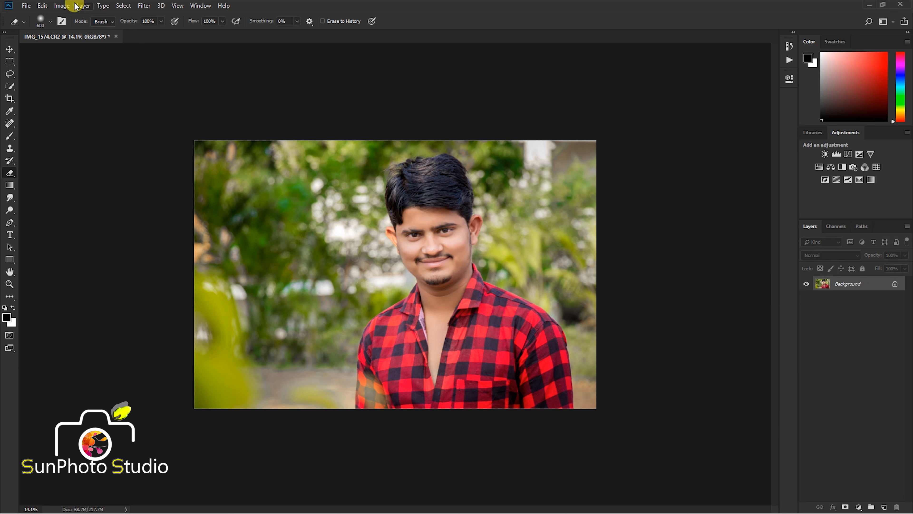
- Apply a Selective Color adjustment that slightly raises the Black amount in the Blacks
left_click(62, 6)
mouse_move(94, 30)
left_click(194, 176)
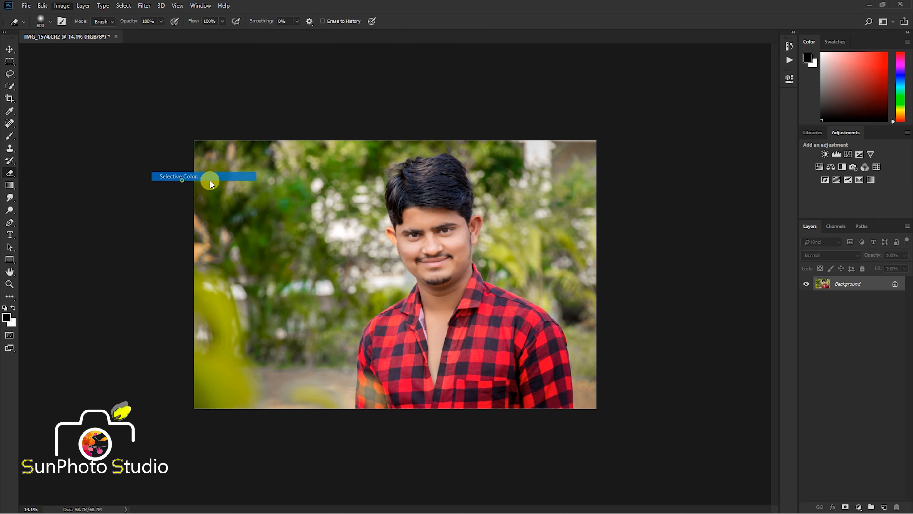
left_click(443, 142)
left_click(430, 222)
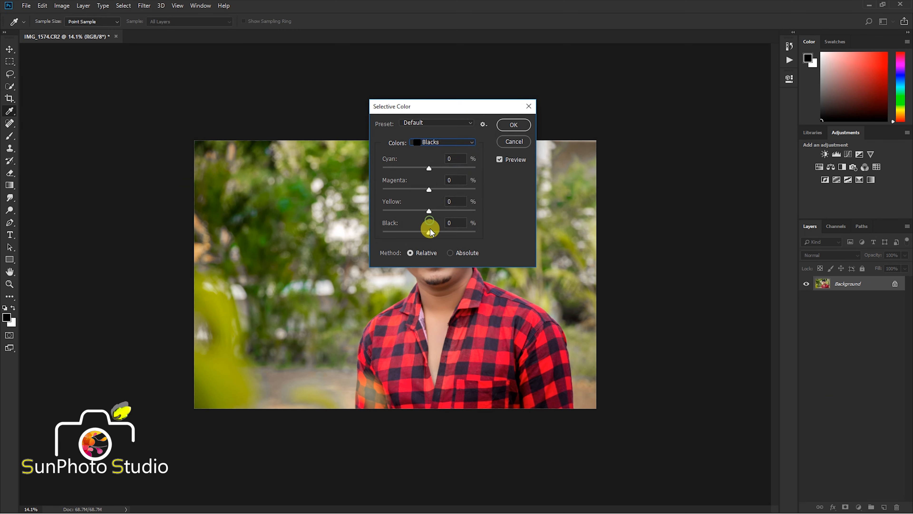
left_click_drag(429, 232, 432, 232)
left_click(514, 125)
key("e")
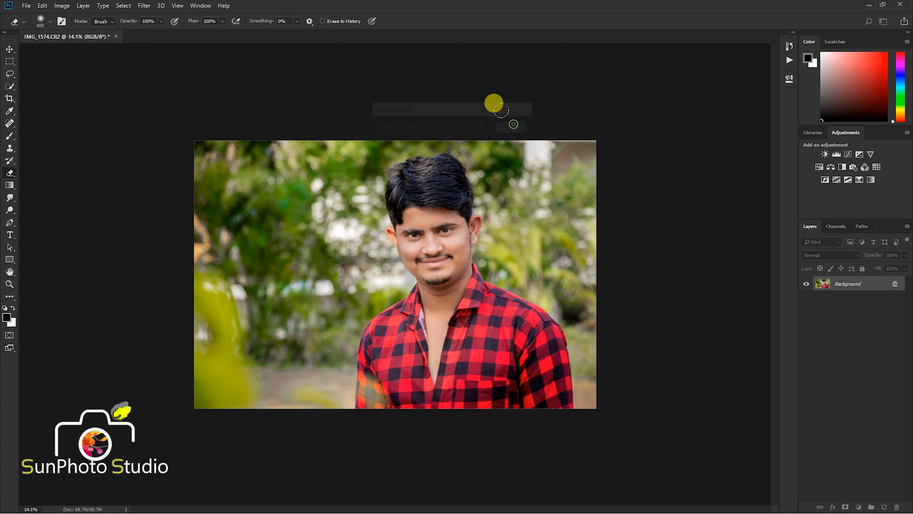
- Apply a Brightness/Contrast adjustment that raises the contrast slightly and leaves the brightness at 0
left_click(59, 5)
mouse_move(82, 32)
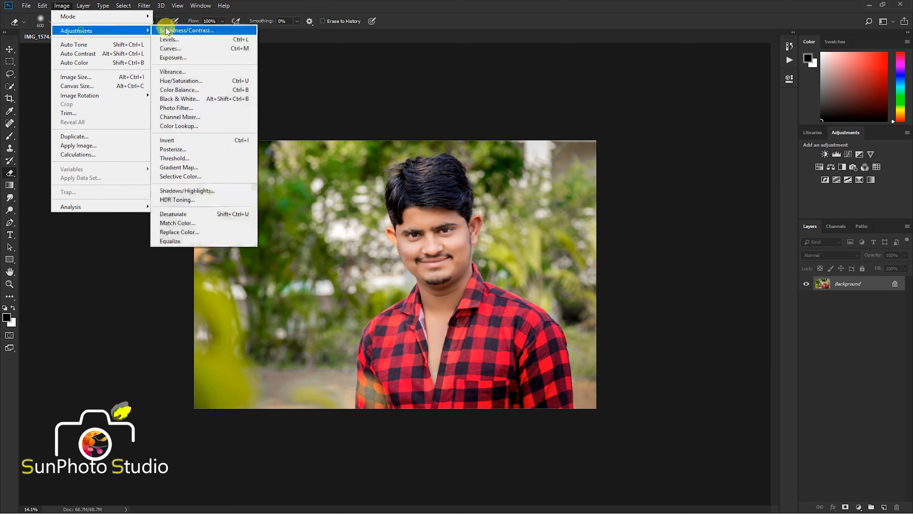
left_click(194, 33)
left_click_drag(472, 136, 606, 131)
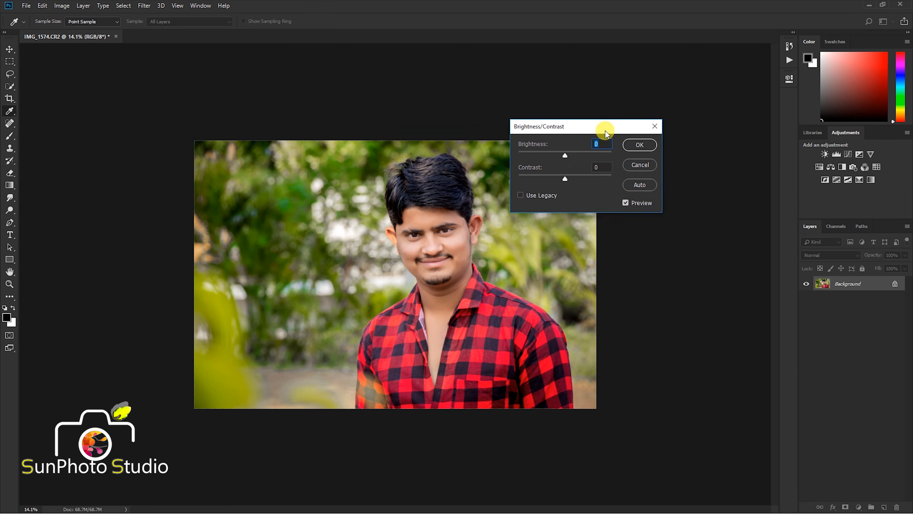
left_click_drag(566, 158, 568, 158)
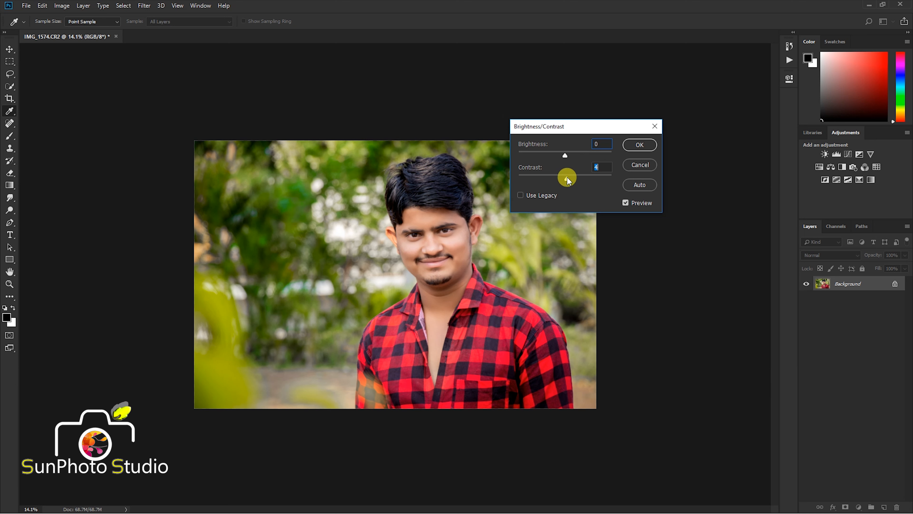
left_click_drag(567, 180, 566, 179)
left_click(634, 145)
key("e")
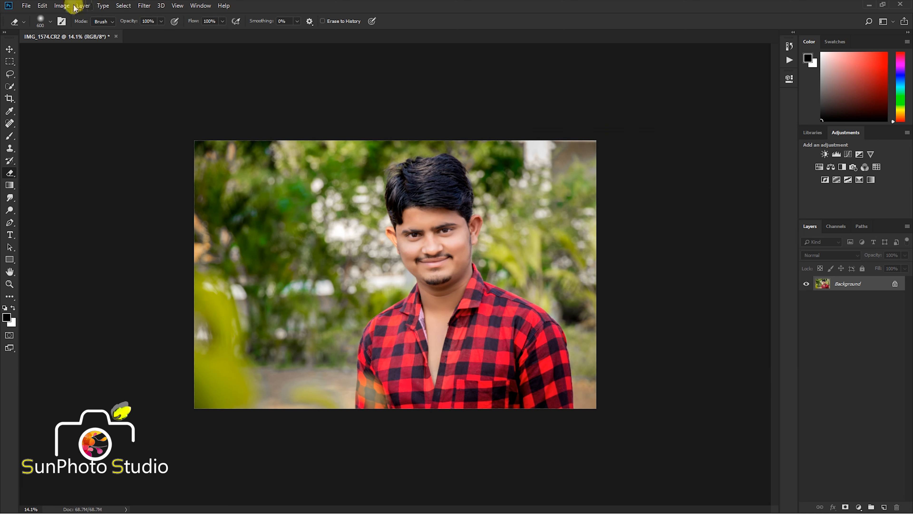
left_click(67, 6)
mouse_move(108, 31)
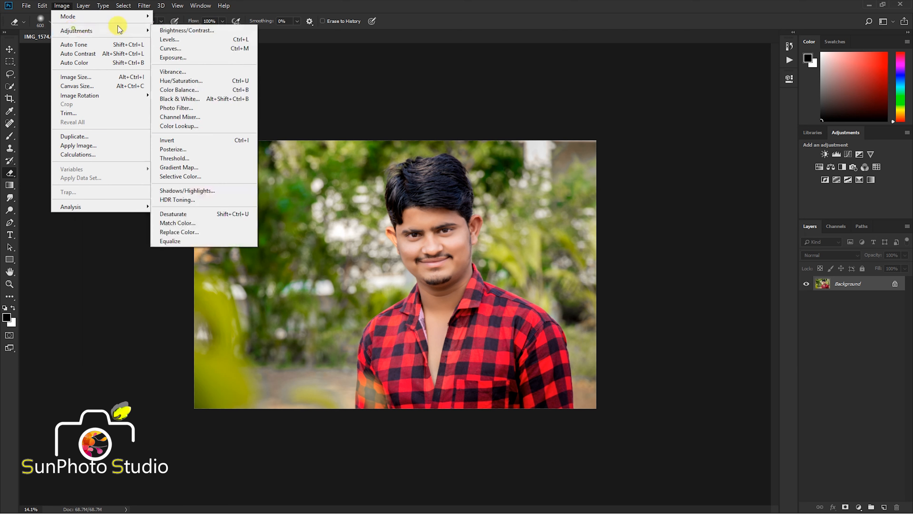
left_click(180, 99)
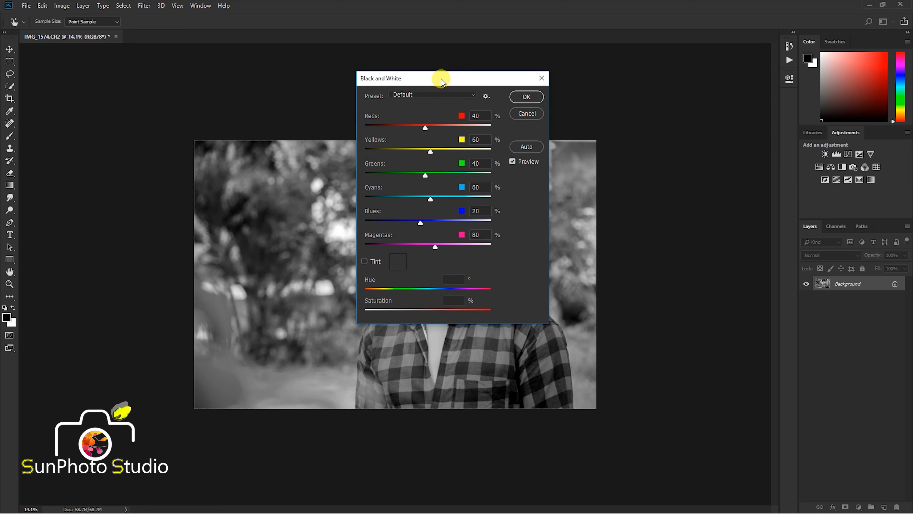
left_click_drag(440, 79, 582, 76)
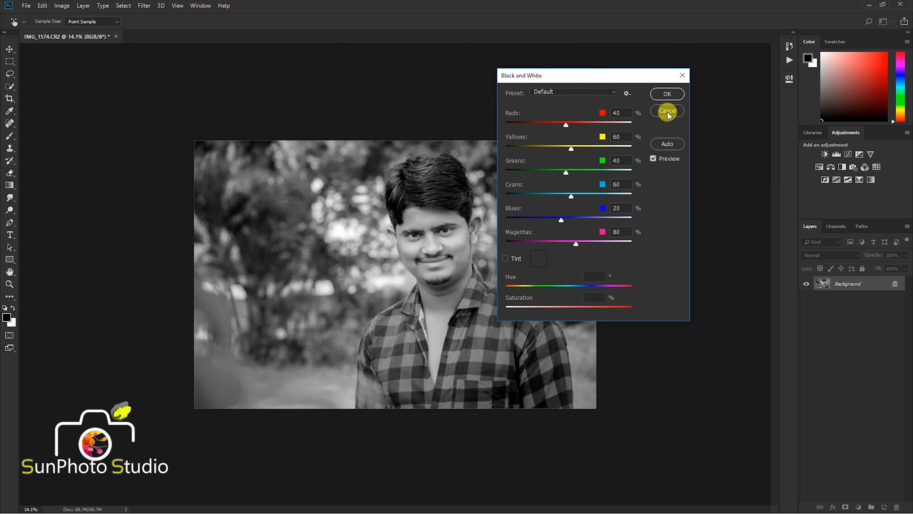
key("Escape")
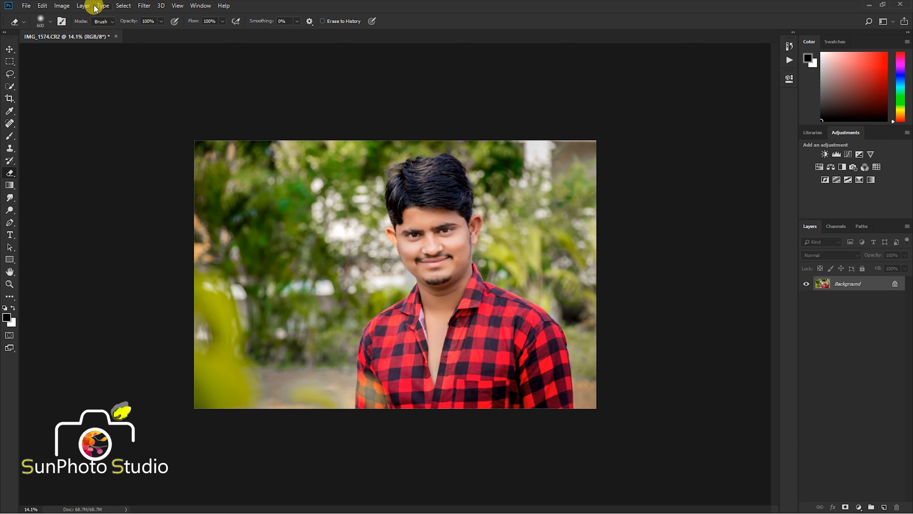
- Apply a Color Balance adjustment that shifts the midtones slightly towards blue and green
left_click(64, 6)
mouse_move(86, 30)
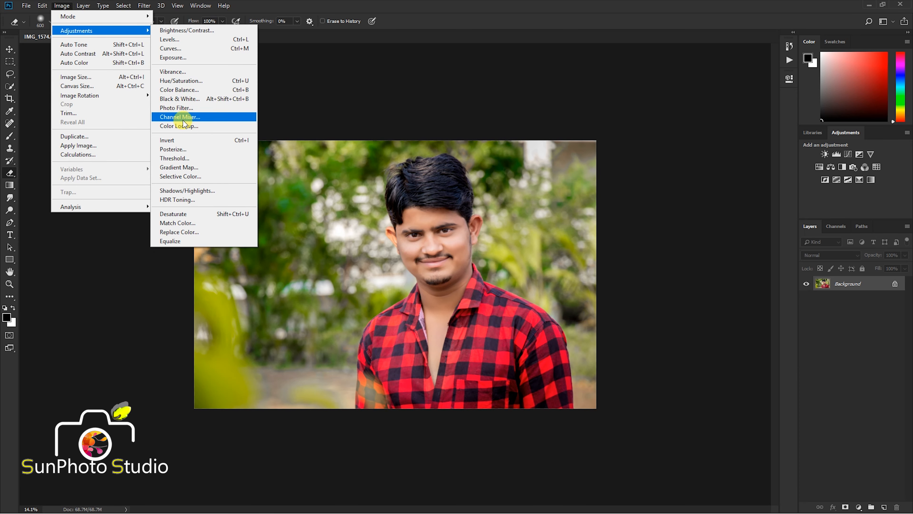
left_click(179, 90)
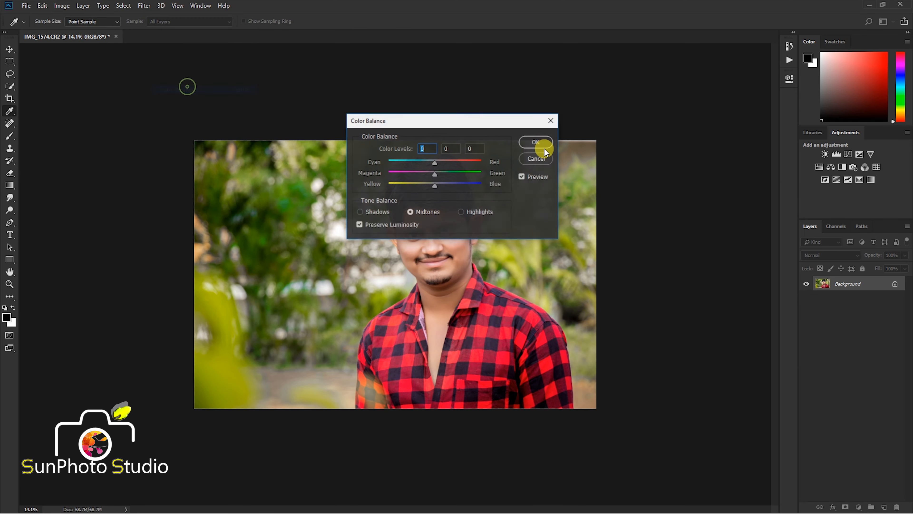
left_click_drag(436, 125, 696, 114)
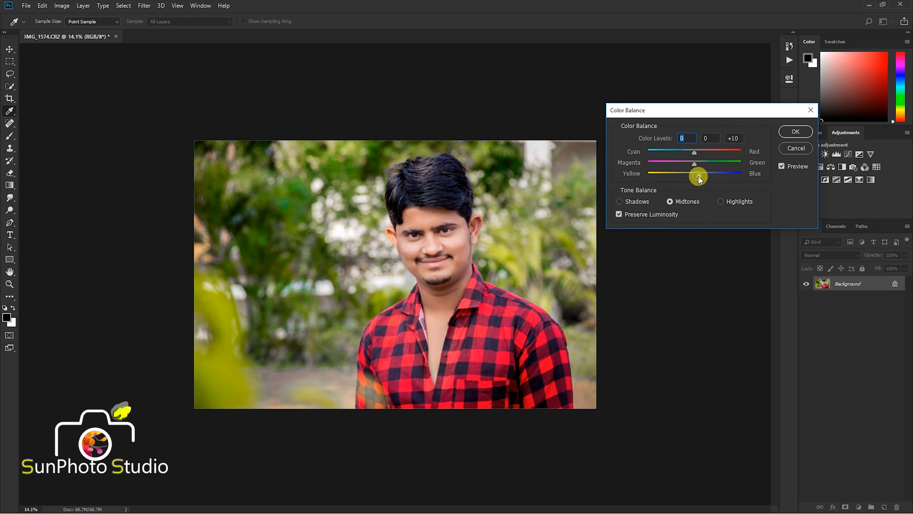
left_click_drag(699, 176, 698, 176)
left_click(697, 164)
left_click(694, 152)
left_click(795, 131)
key("e")
scroll(431, 158, "up", 3)
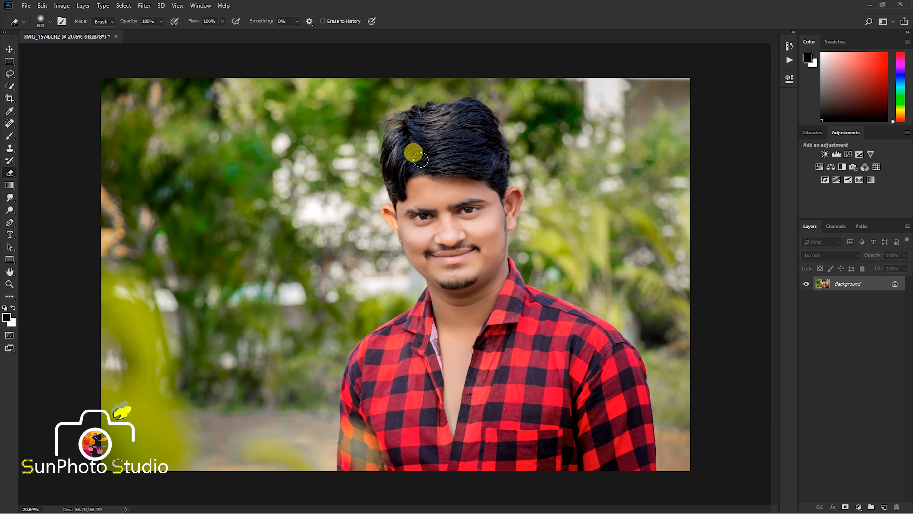
scroll(431, 158, "down", 1)
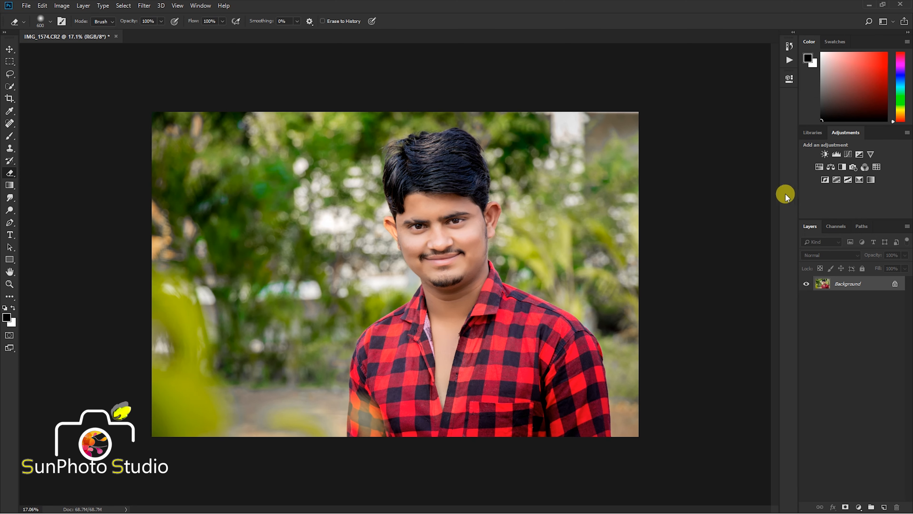